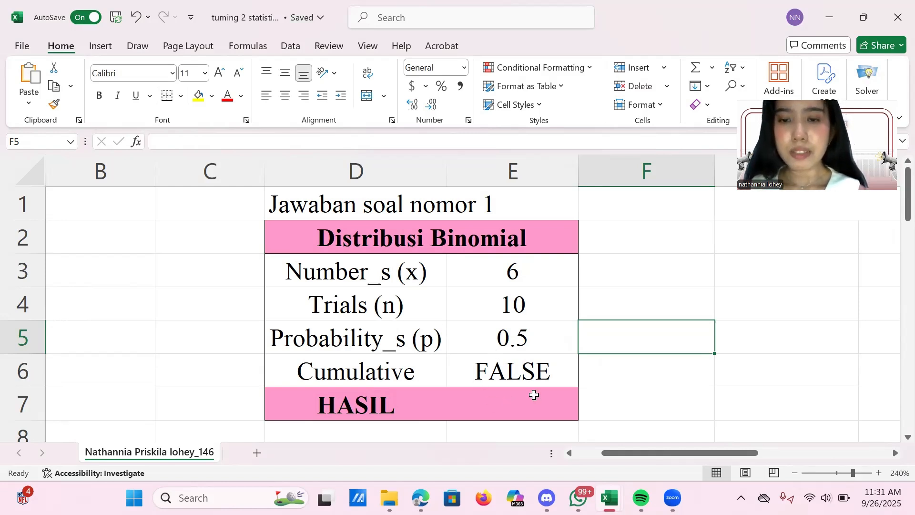
Calculate the binomial probability in the HASIL cell E7 with =BINOM.DIST(E3,E4,E5,E6).
click(500, 393)
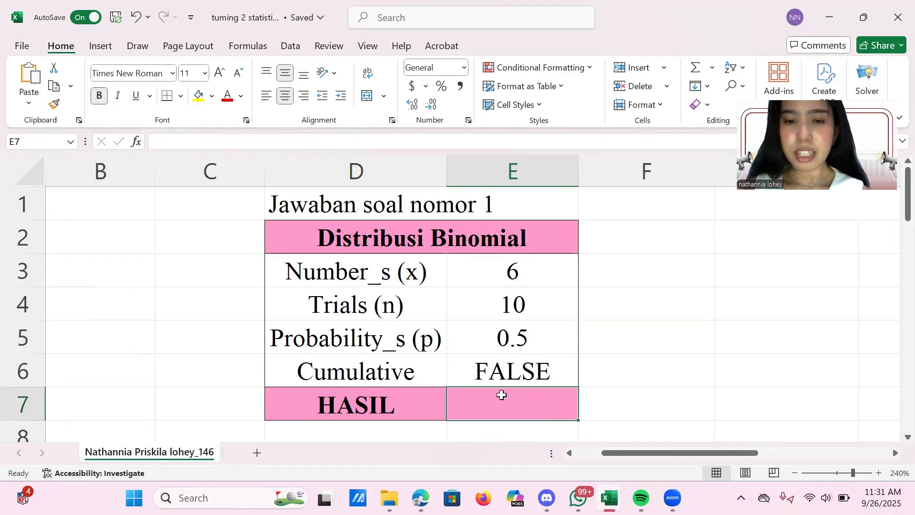
text(=bin)
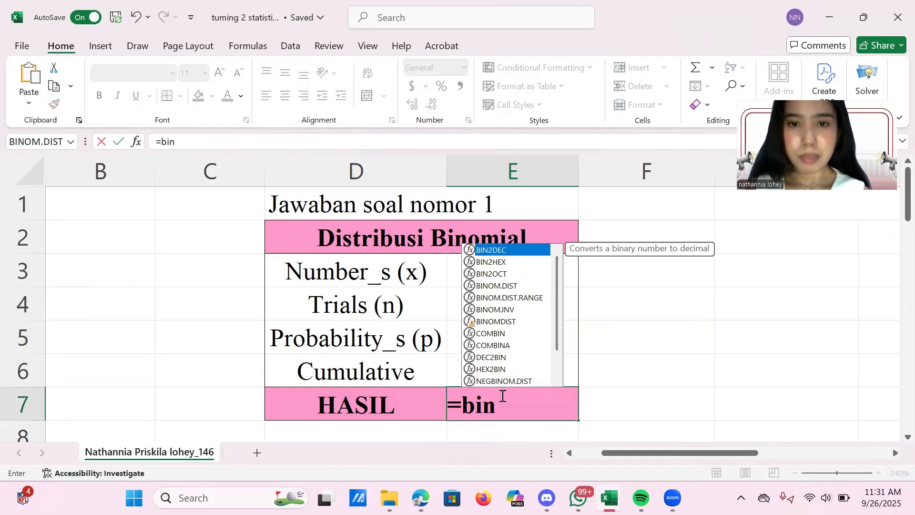
text(o)
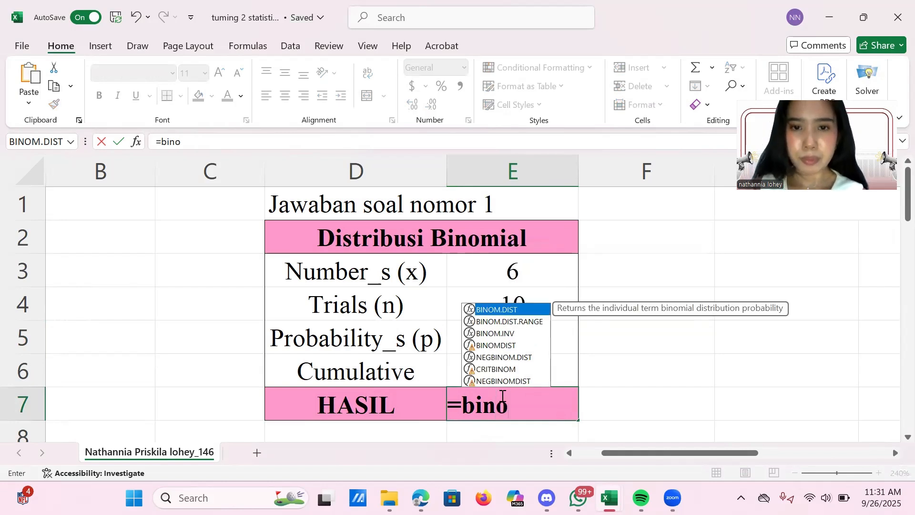
text(m)
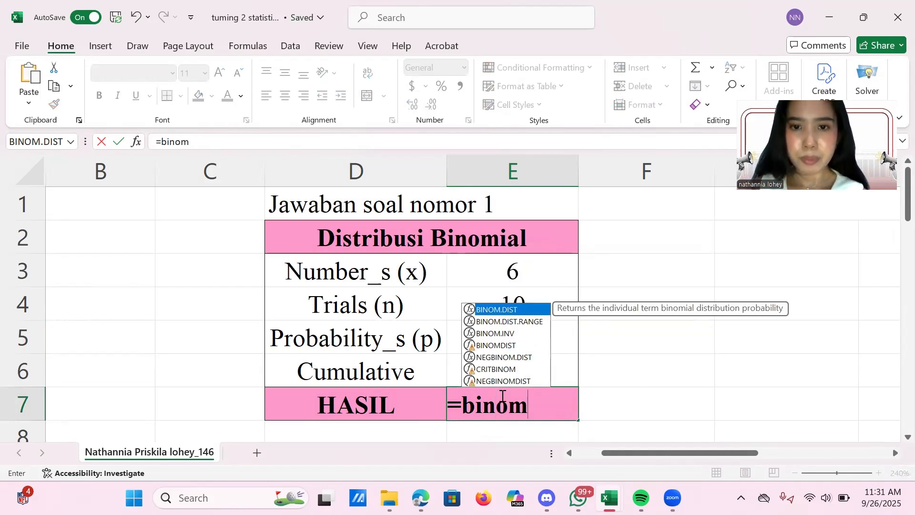
double_click(482, 310)
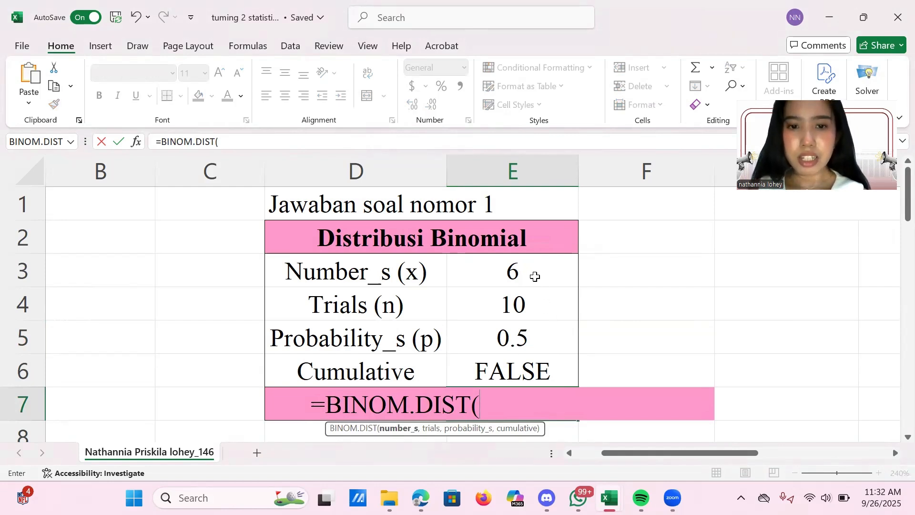
click(514, 272)
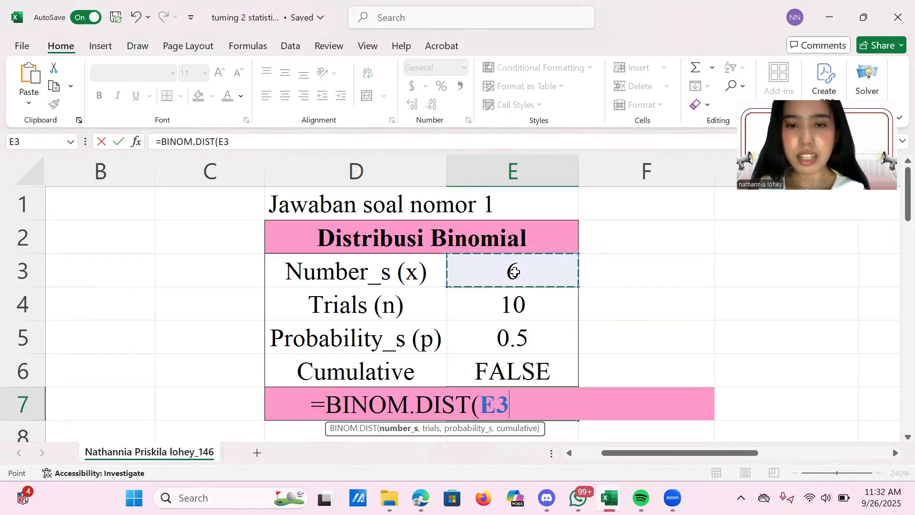
text(,)
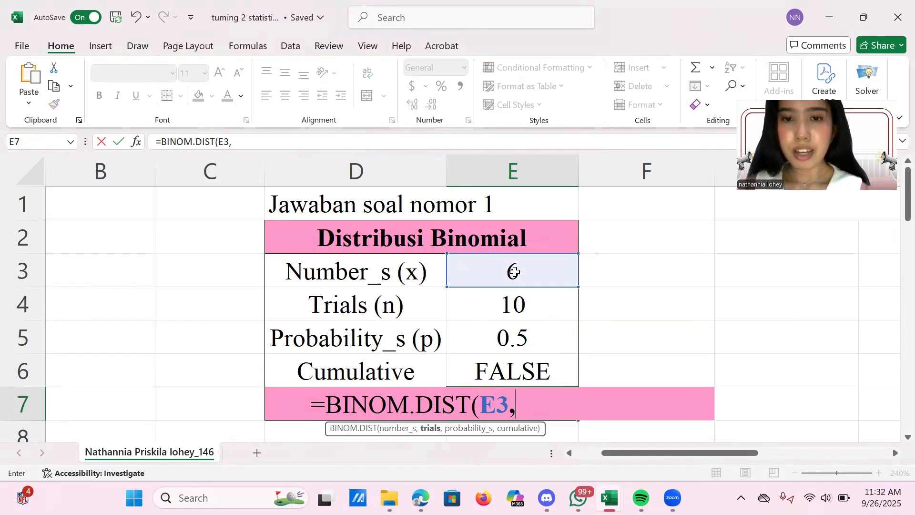
click(511, 304)
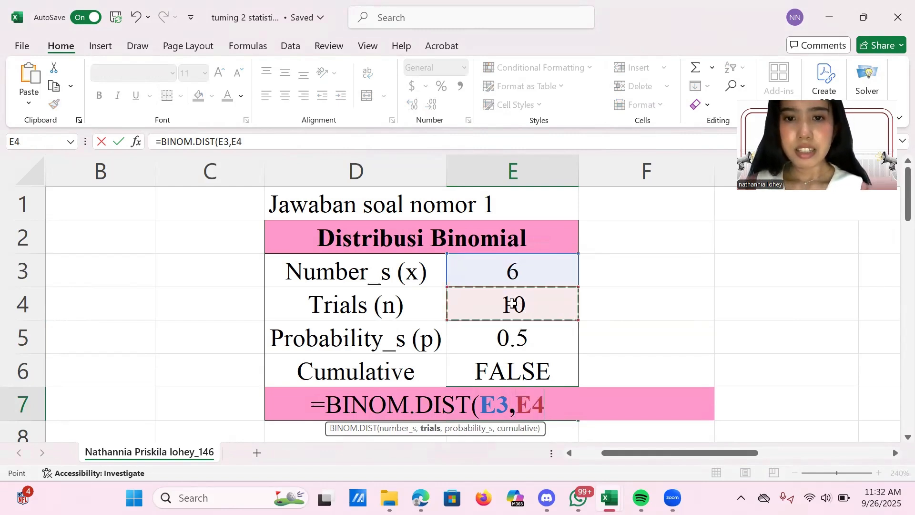
text(,)
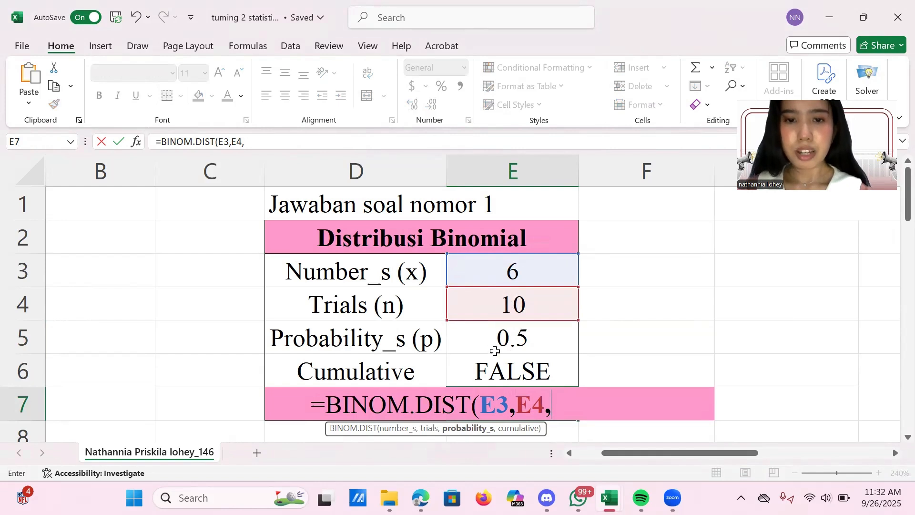
click(519, 334)
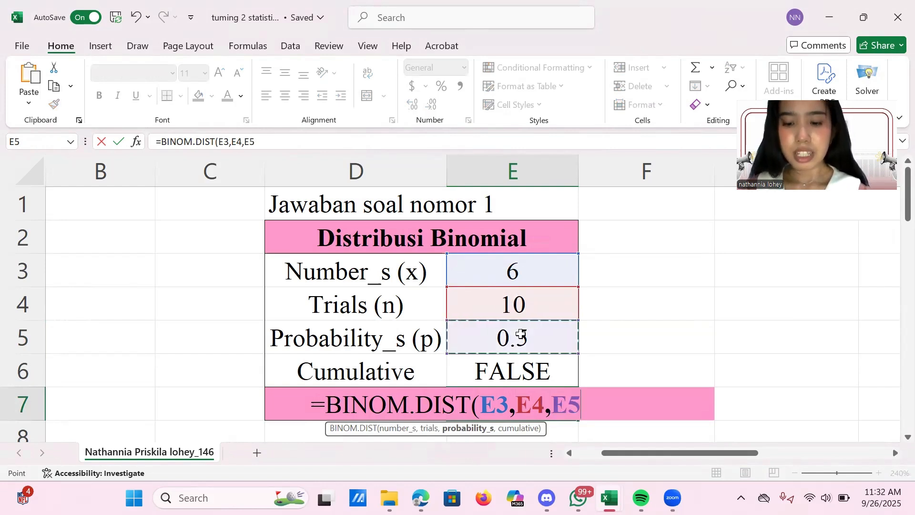
text(,)
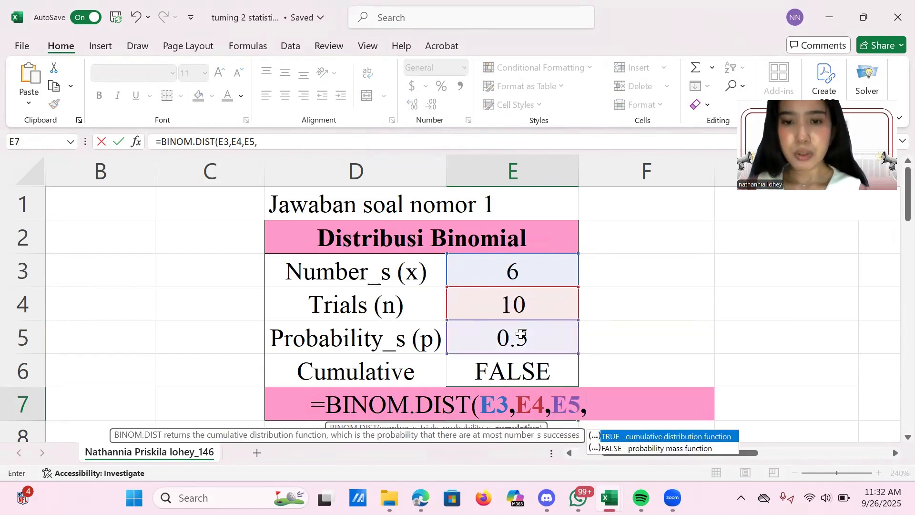
click(486, 368)
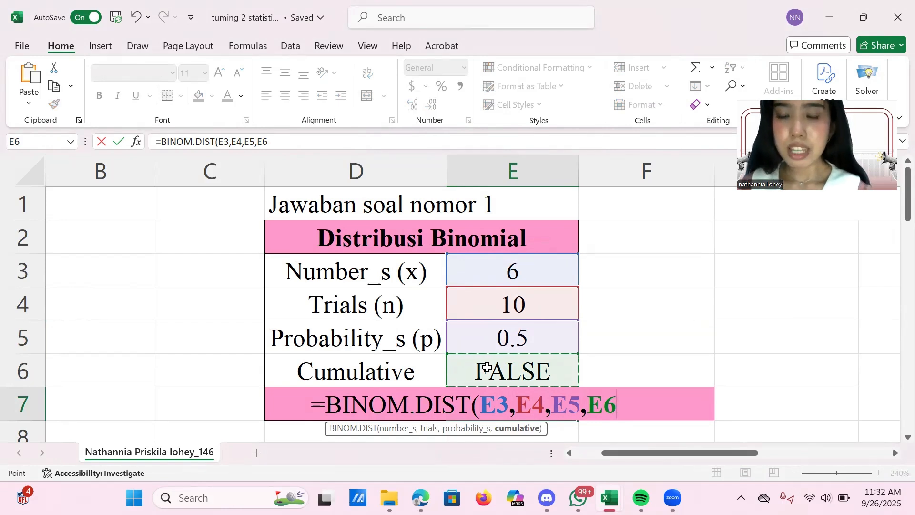
key(Return)
Calculate the multinomial coefficient in merged cell F17 of the Distribusi Multinomial table with =MULTINOMIAL(F12:H12,F13:H13).
scroll(611, 347, up, 1)
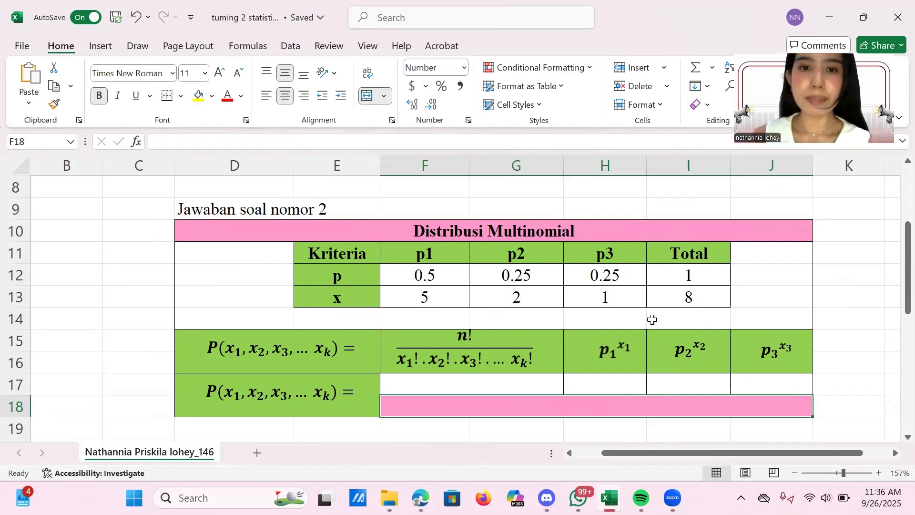
click(463, 382)
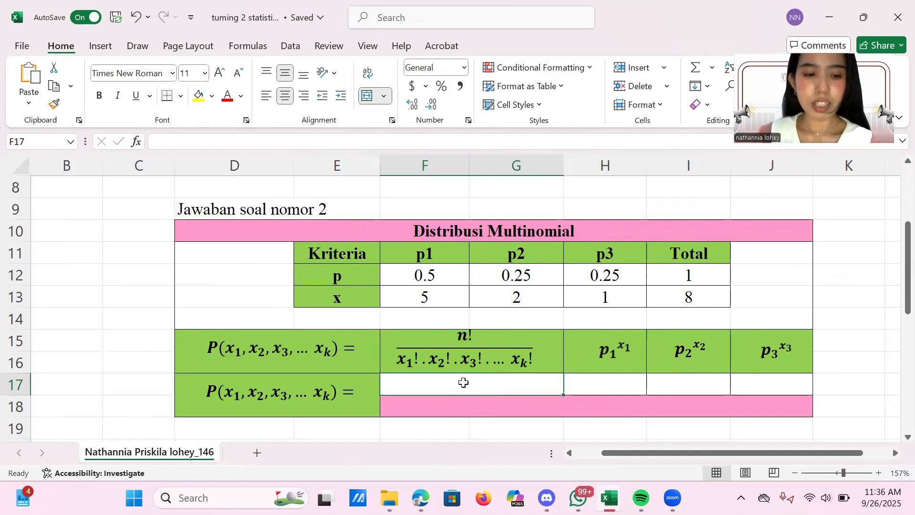
text(=mul)
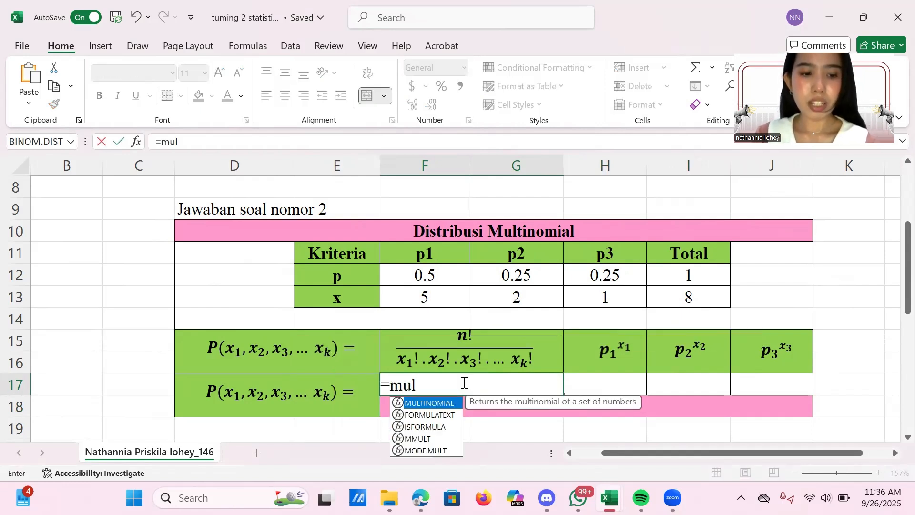
key(Tab)
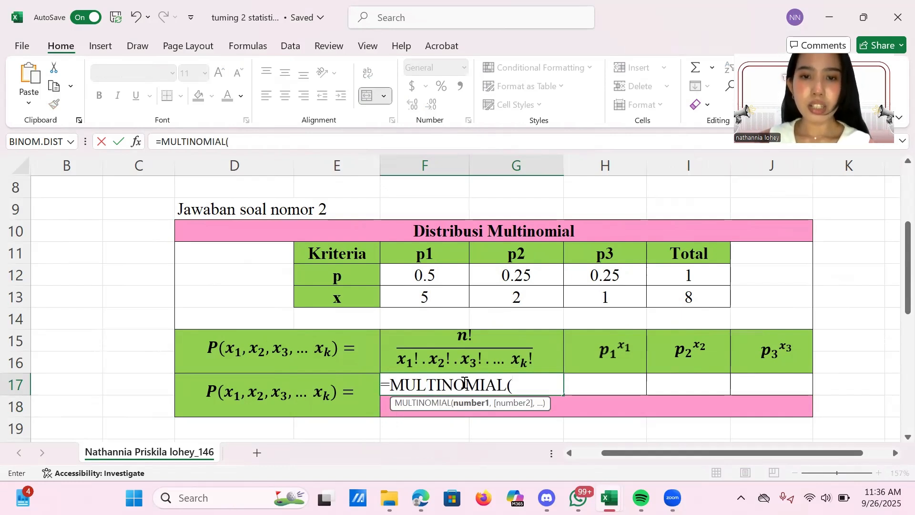
drag(429, 279, 612, 280)
text(,)
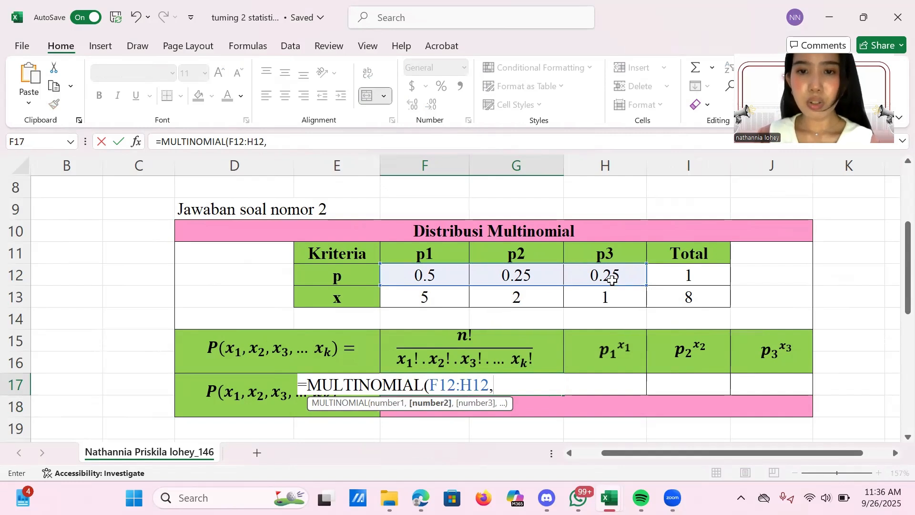
drag(431, 298, 590, 300)
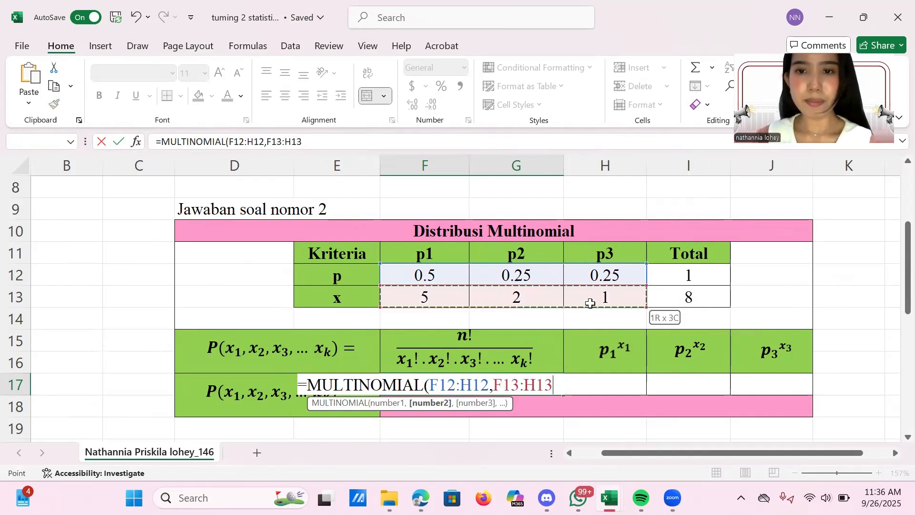
key(Return)
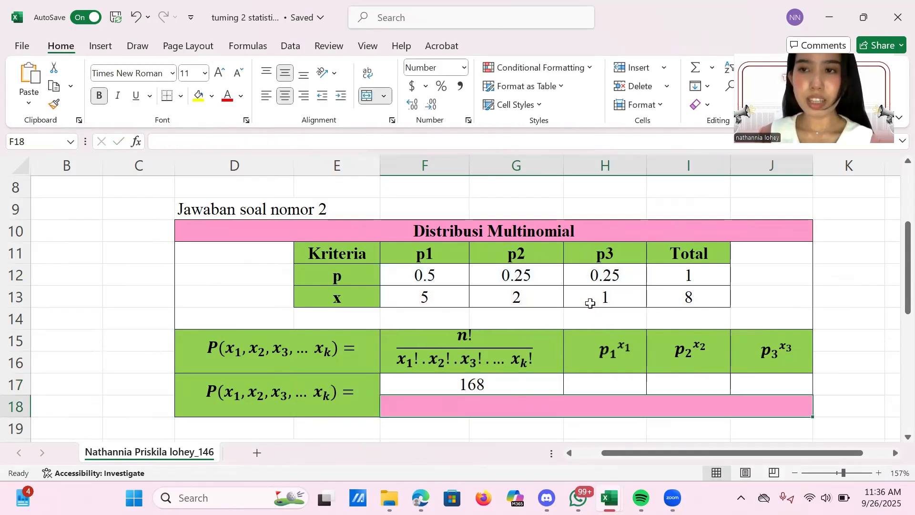
Enter =F12^F13 in H17 for the first probability power and fill the formula across to J17.
click(604, 386)
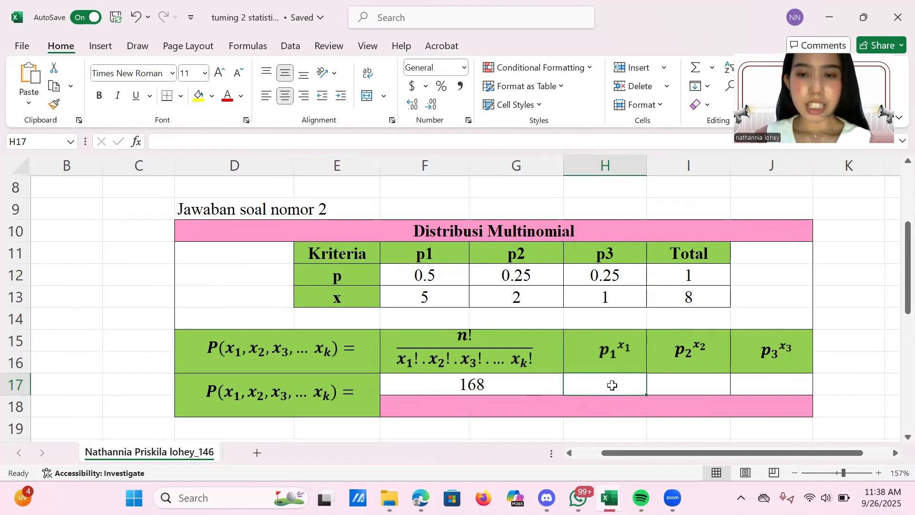
text(=)
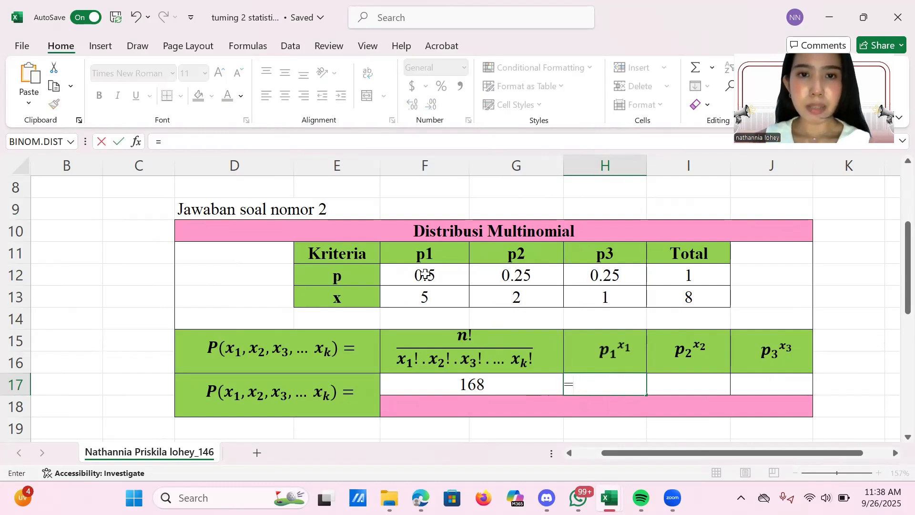
click(425, 273)
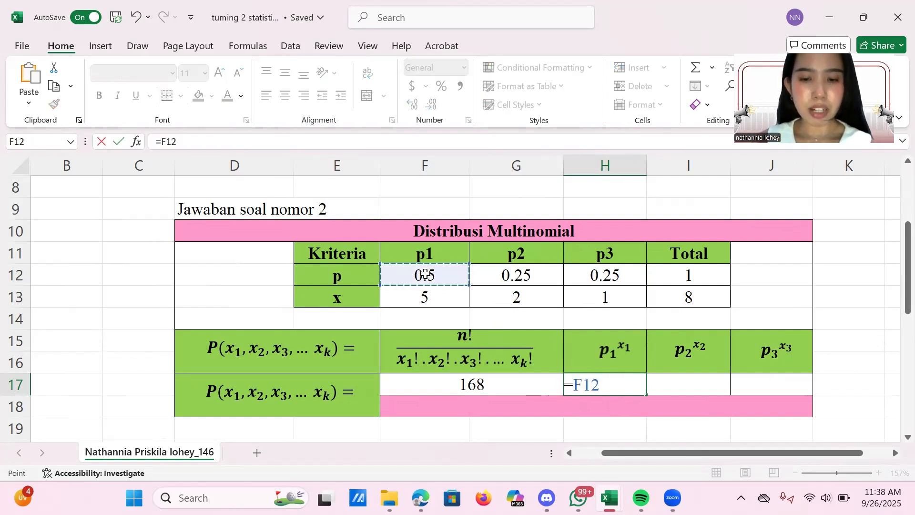
text(^)
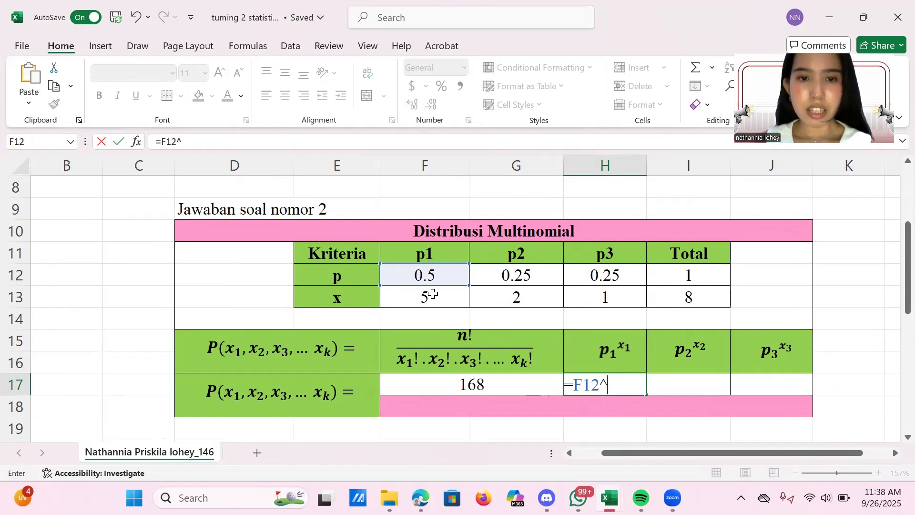
click(422, 303)
key(Return)
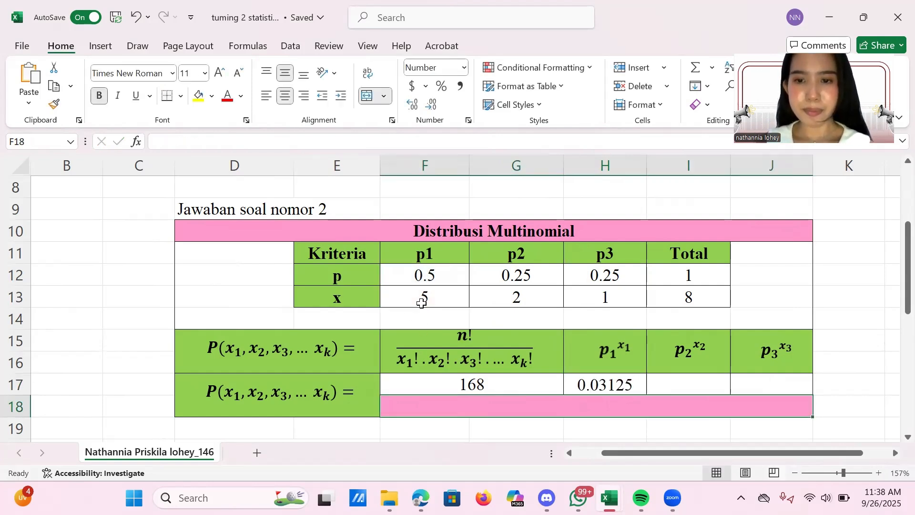
click(637, 384)
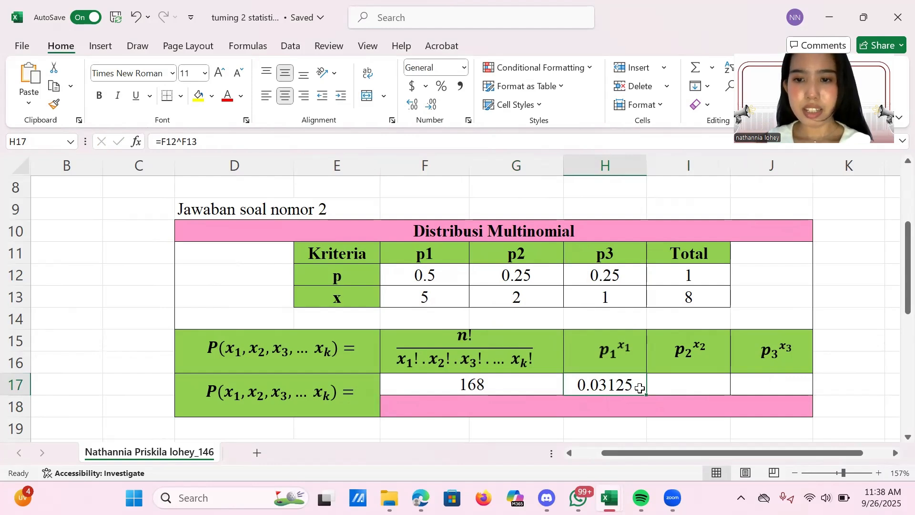
drag(644, 388, 796, 399)
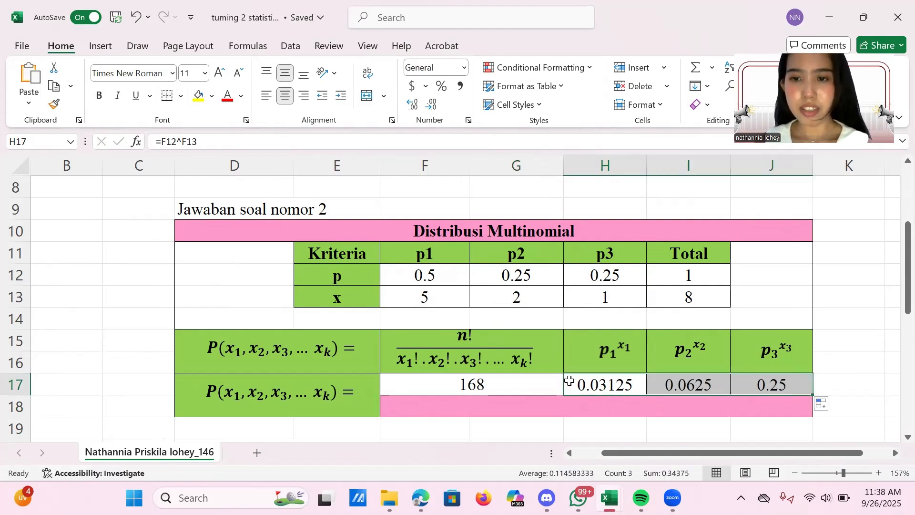
Compute the final multinomial probability in the merged result cell F18 with =F17*H17*I17*J17.
click(602, 409)
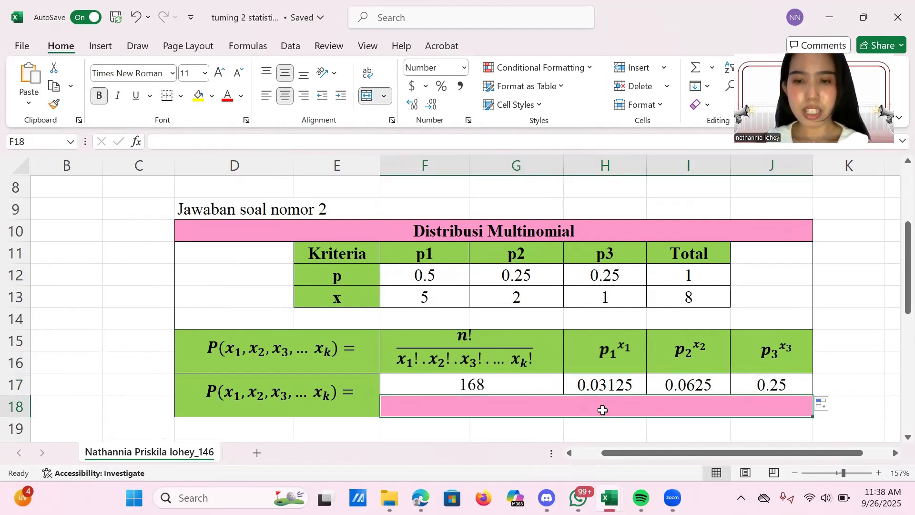
text(=)
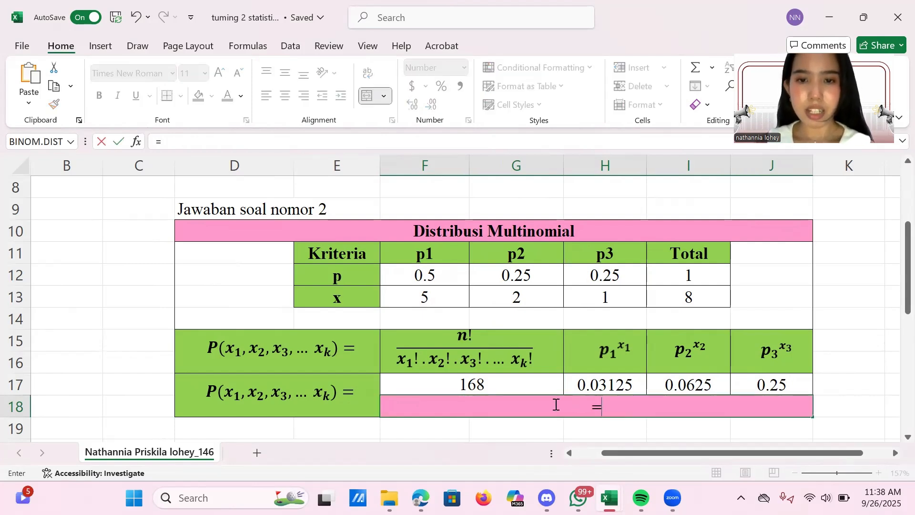
click(502, 383)
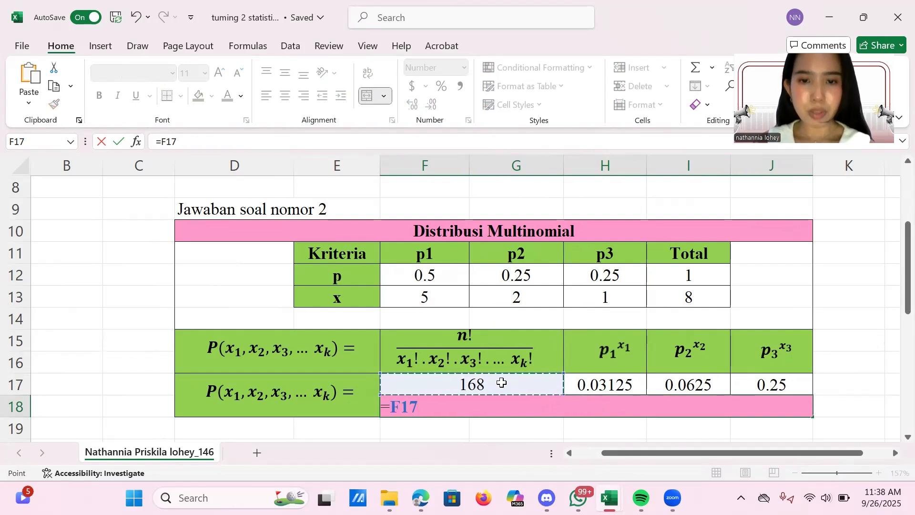
text(*)
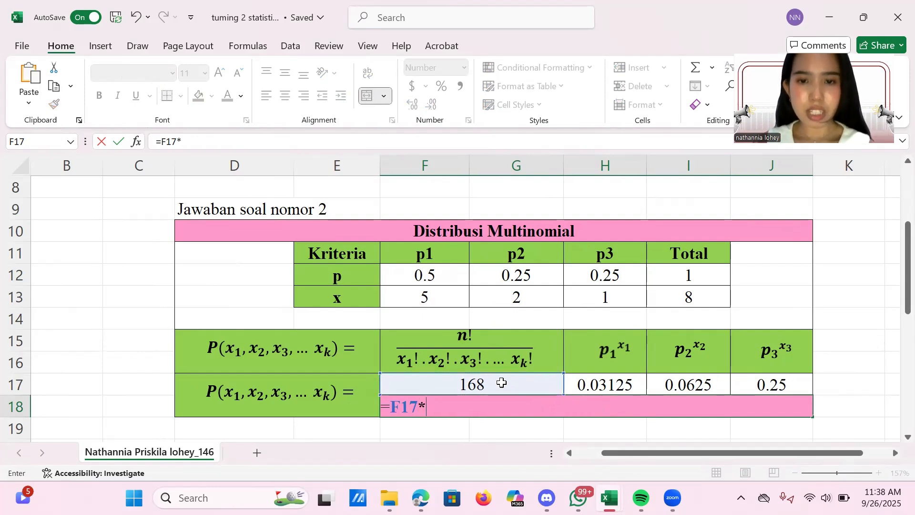
click(600, 386)
text(*)
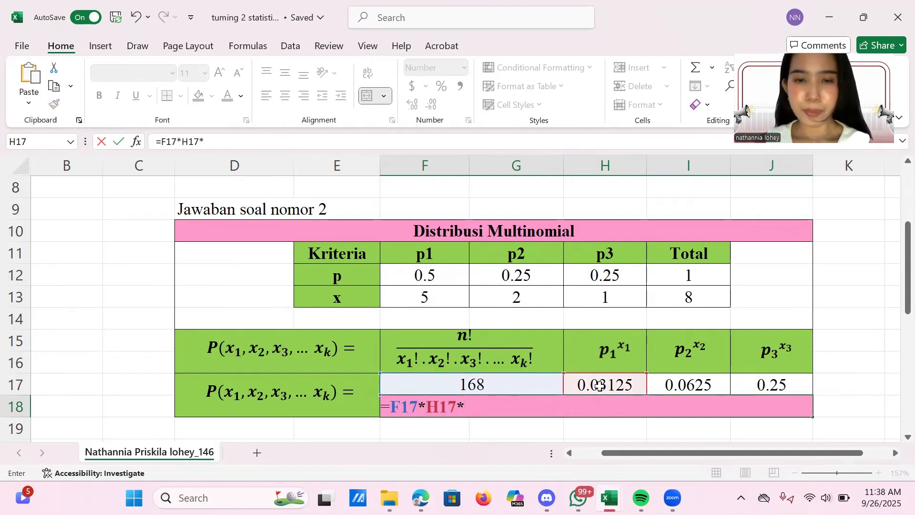
click(673, 386)
text(*)
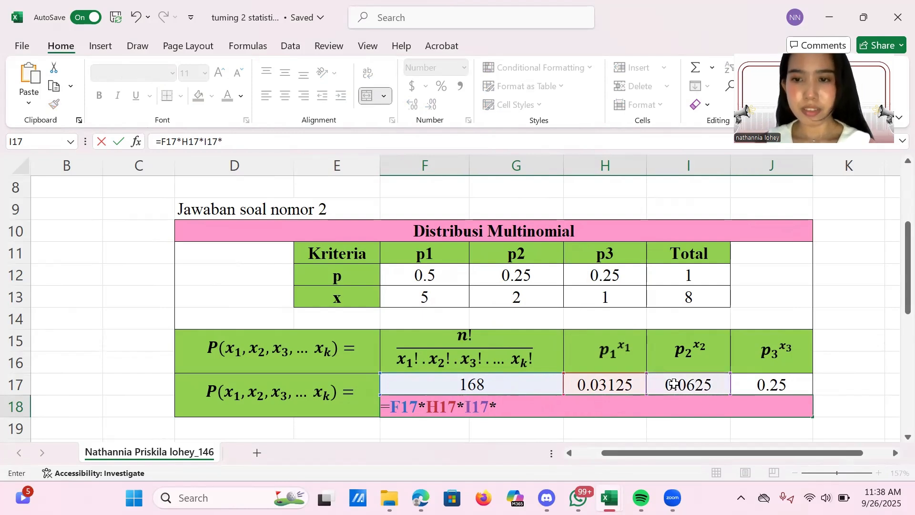
click(765, 385)
key(Return)
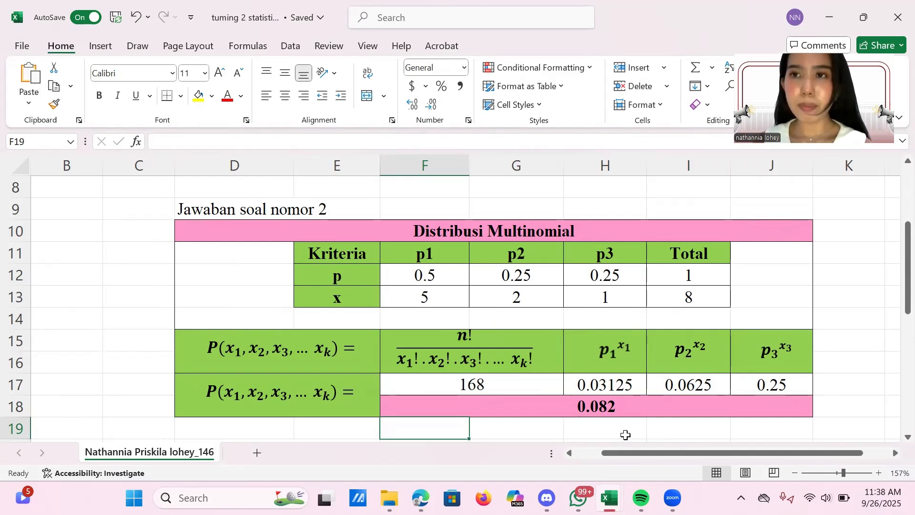
Switch to the browser to read the assignment's problem list, and return to the Excel workbook.
key(alt+Tab)
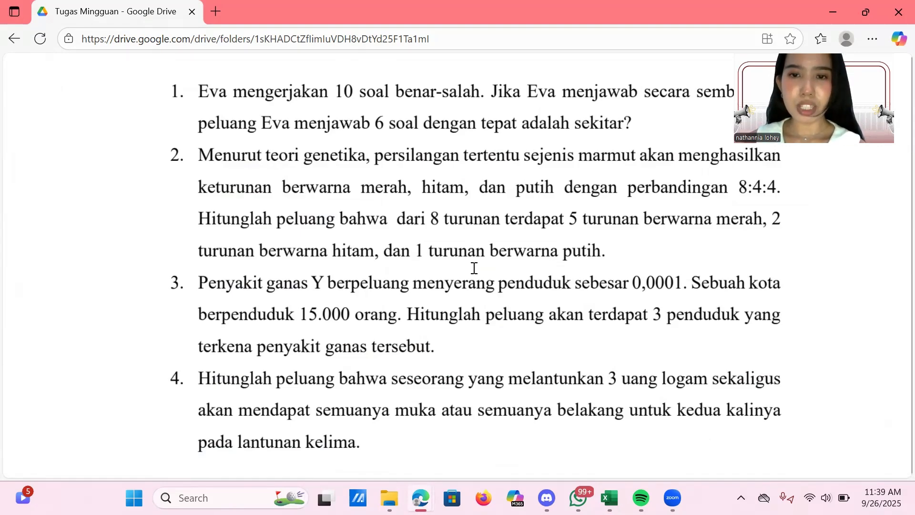
key(alt+Tab)
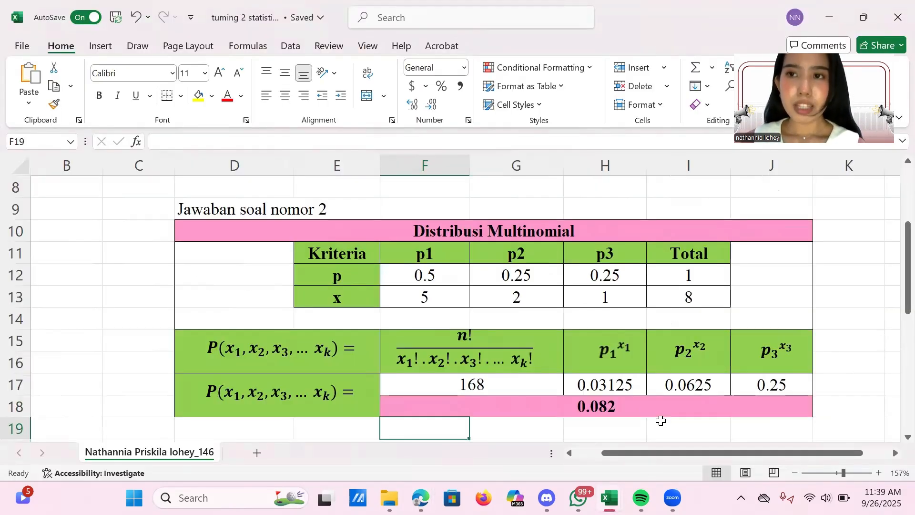
Read problem 3 in the browser, then return to Excel and compute the Poisson result in E25 with =POISSON.DIST(E22,E23,E24).
key(alt+Tab)
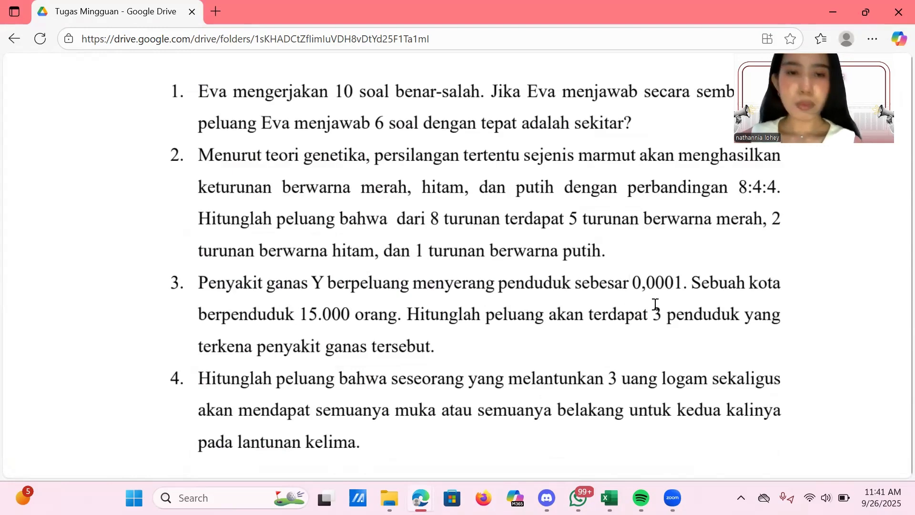
key(alt+Tab)
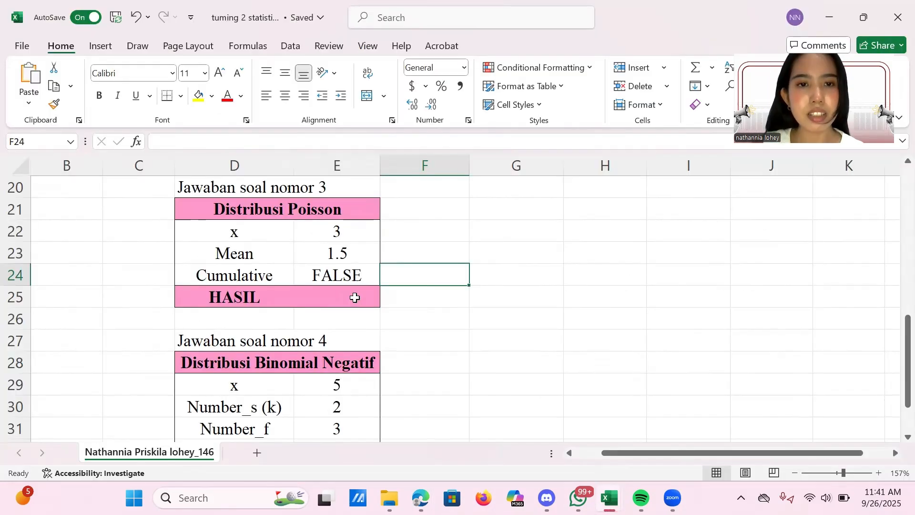
click(353, 298)
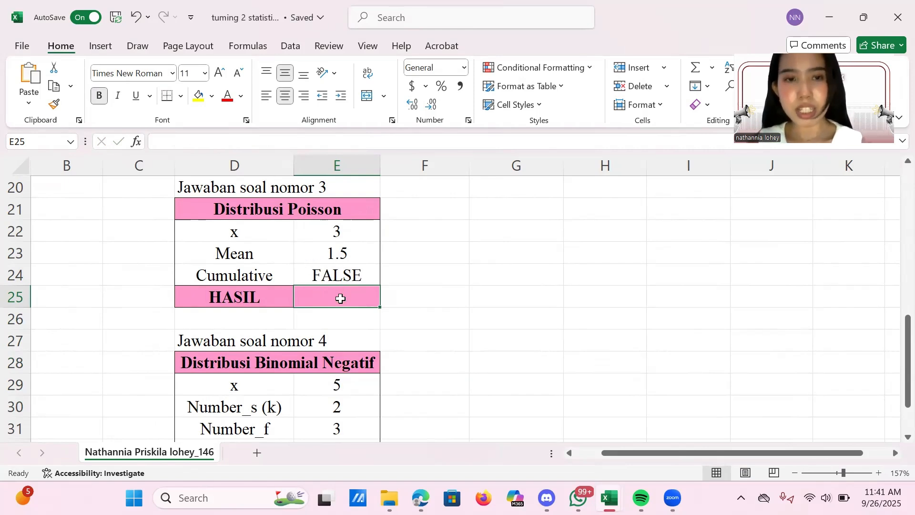
text(=pi)
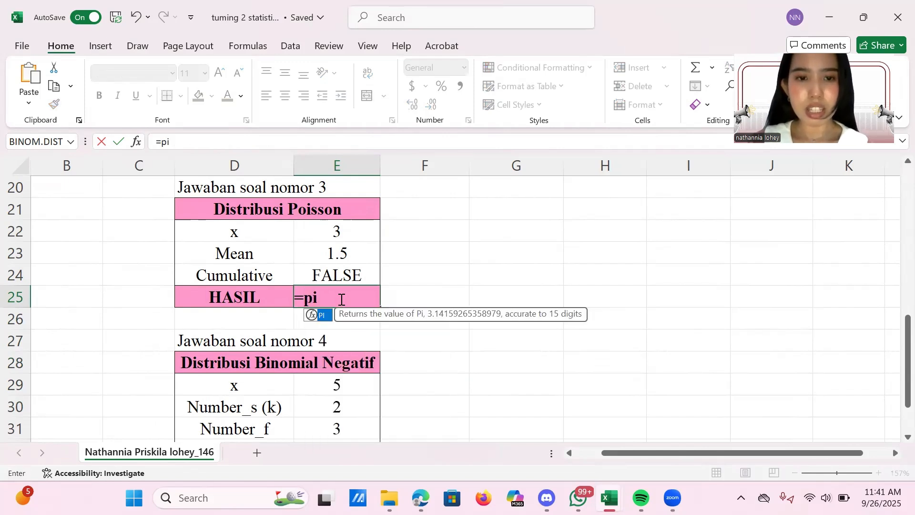
key(BackSpace)
text(oi)
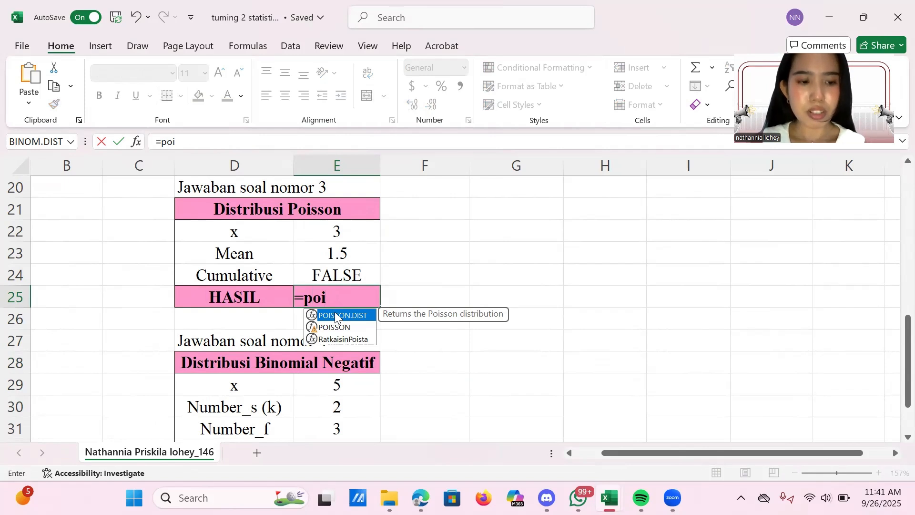
double_click(336, 316)
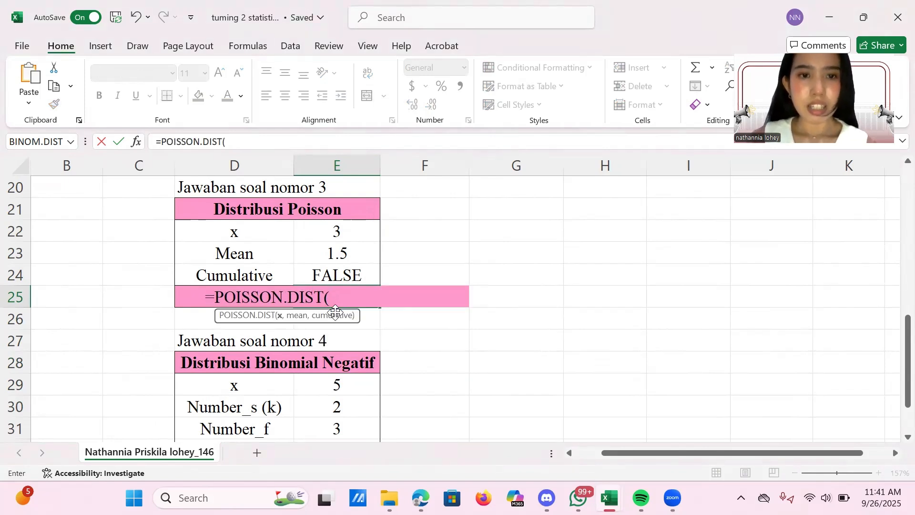
click(348, 232)
text(,)
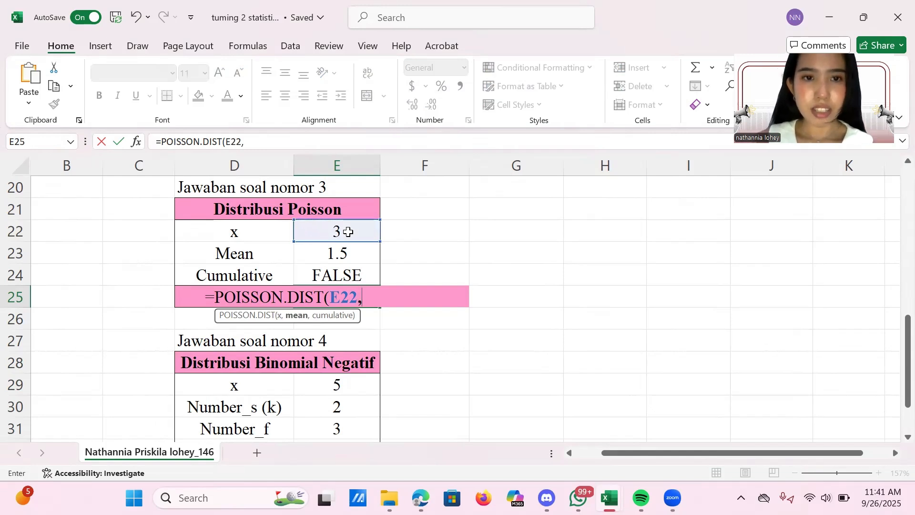
click(358, 255)
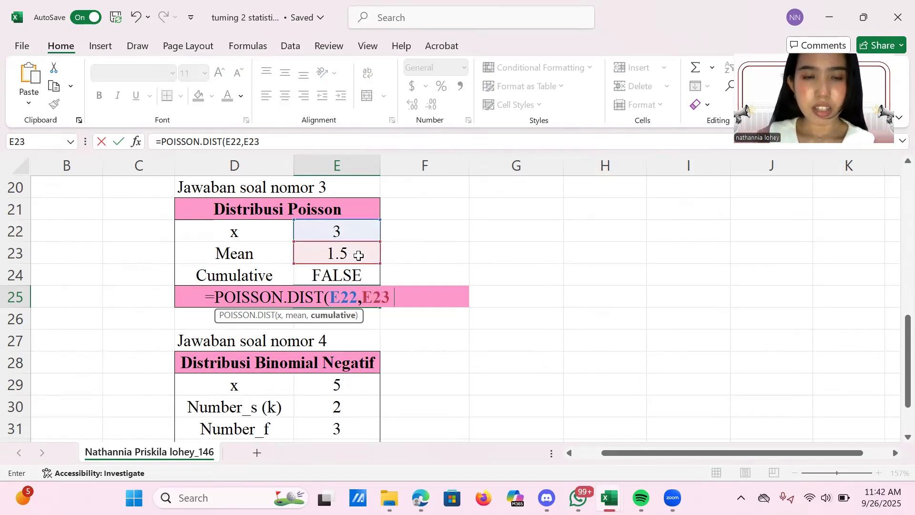
text(,)
click(319, 273)
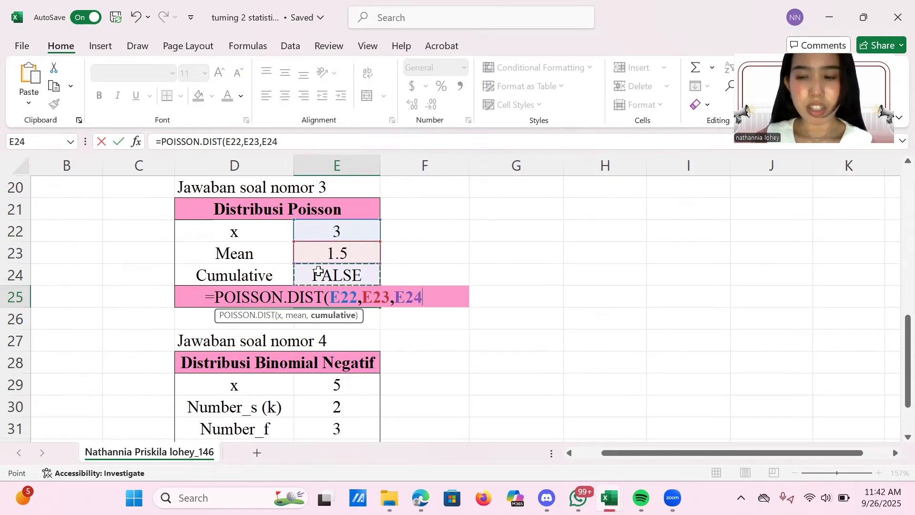
key(Return)
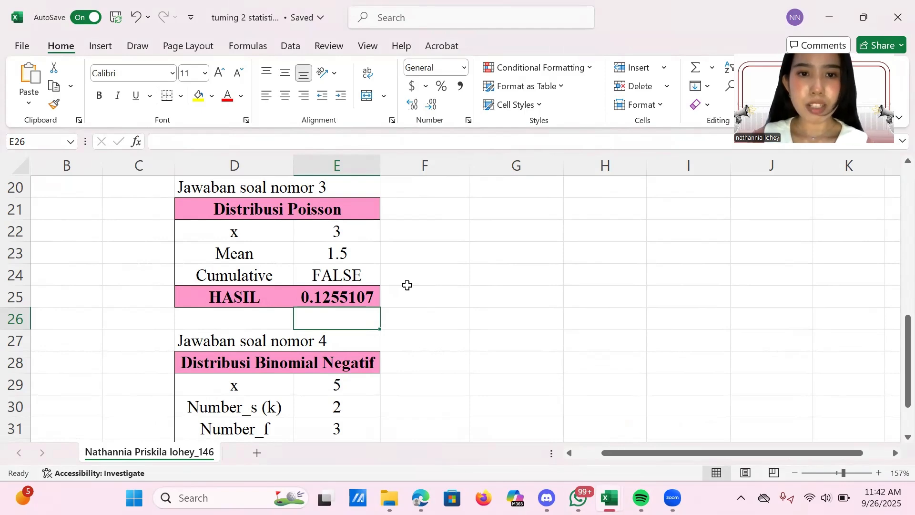
Compare problem 4 in the browser with the Distribusi Binomial Negatif table in Excel, ending in the workbook.
click(421, 498)
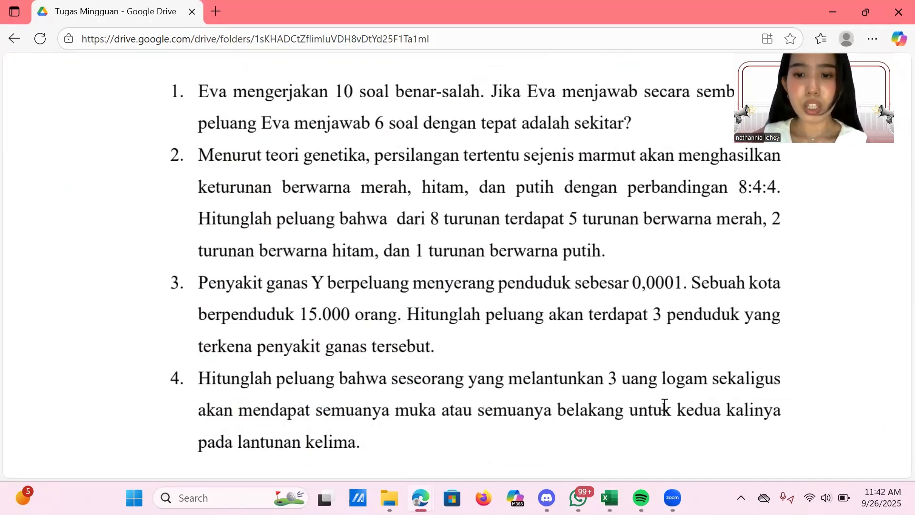
click(609, 497)
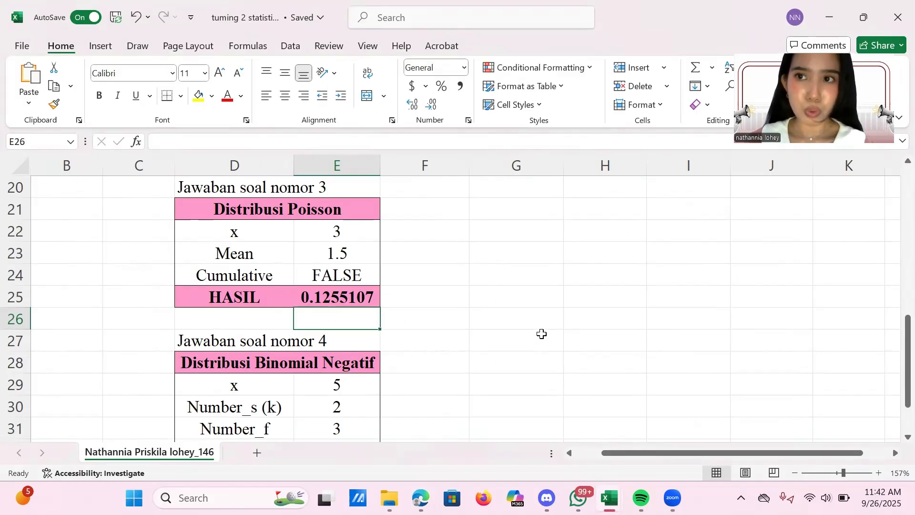
scroll(541, 333, down, 2)
key(alt+Tab)
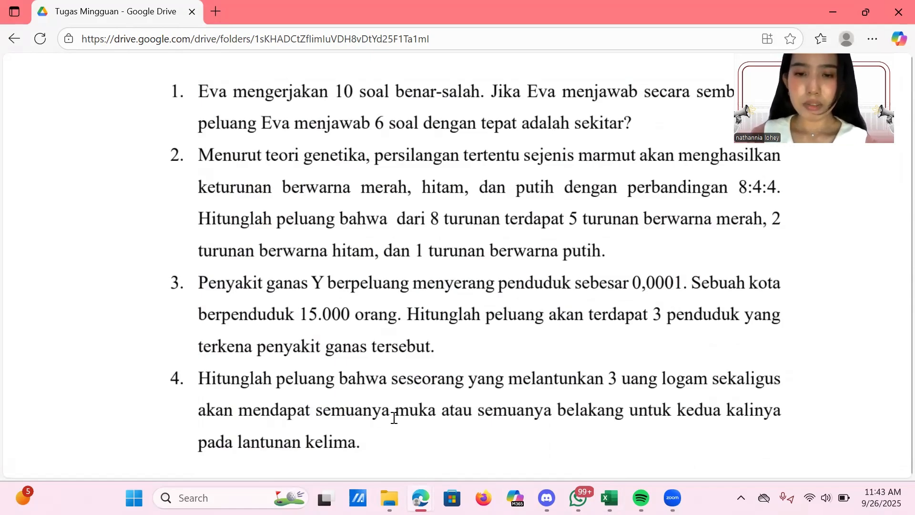
click(603, 491)
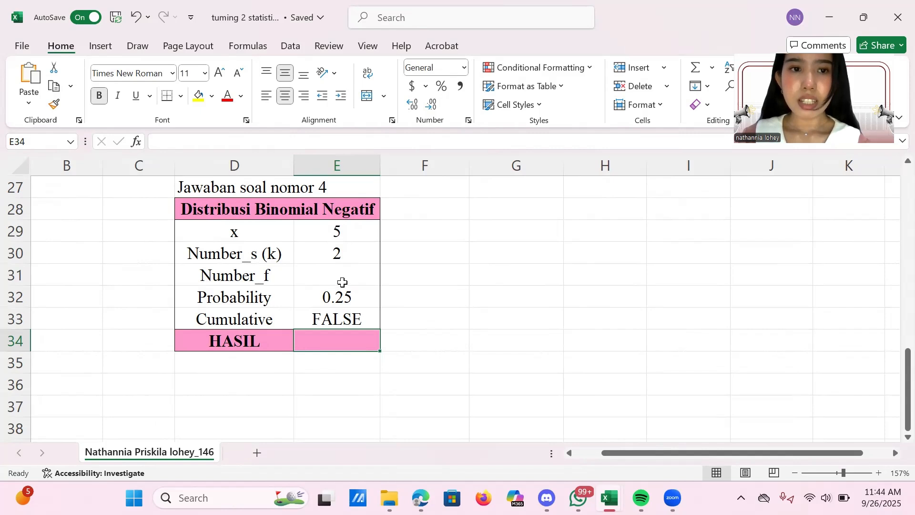
Calculate Number_f in cell E31 of the Distribusi Binomial Negatif table with =E29-E30.
click(344, 278)
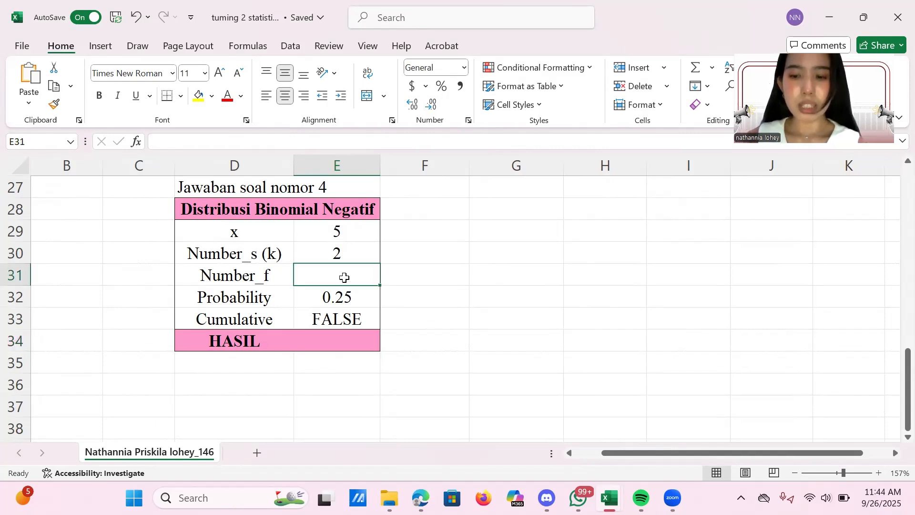
double_click(344, 277)
text(=)
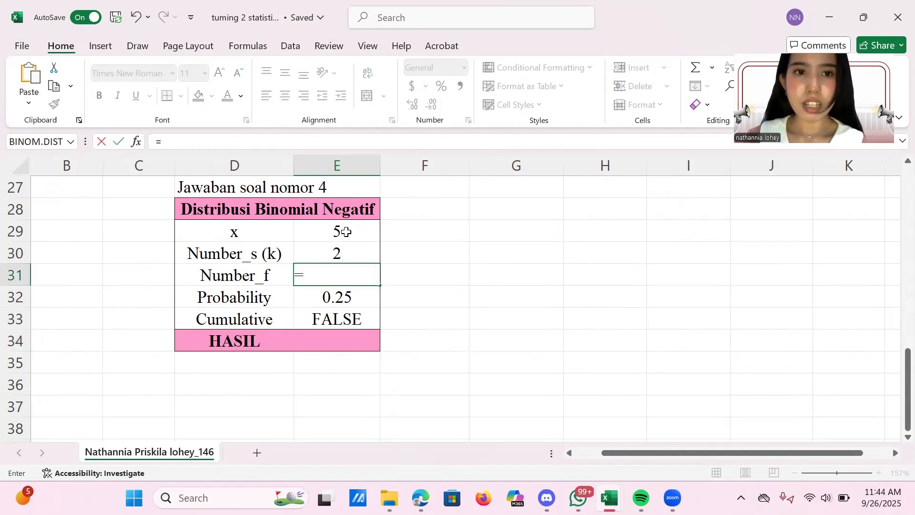
click(345, 231)
text(-)
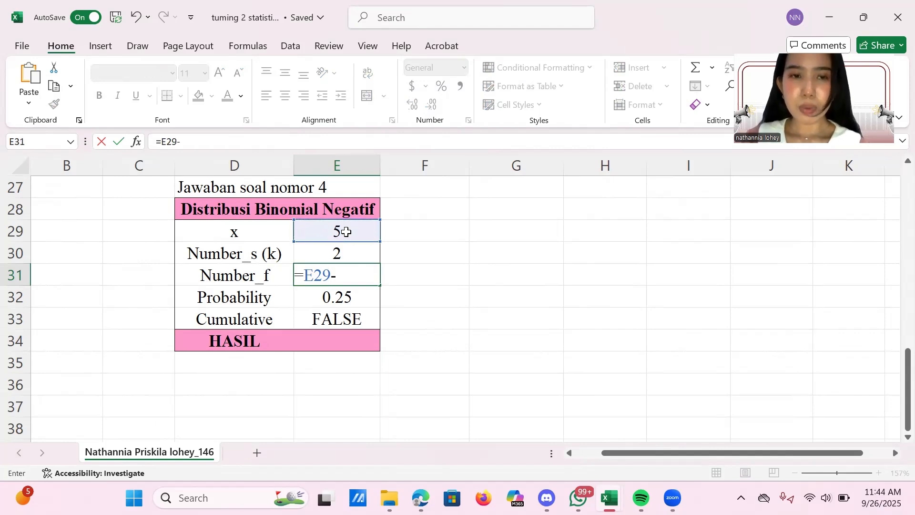
click(351, 251)
key(Return)
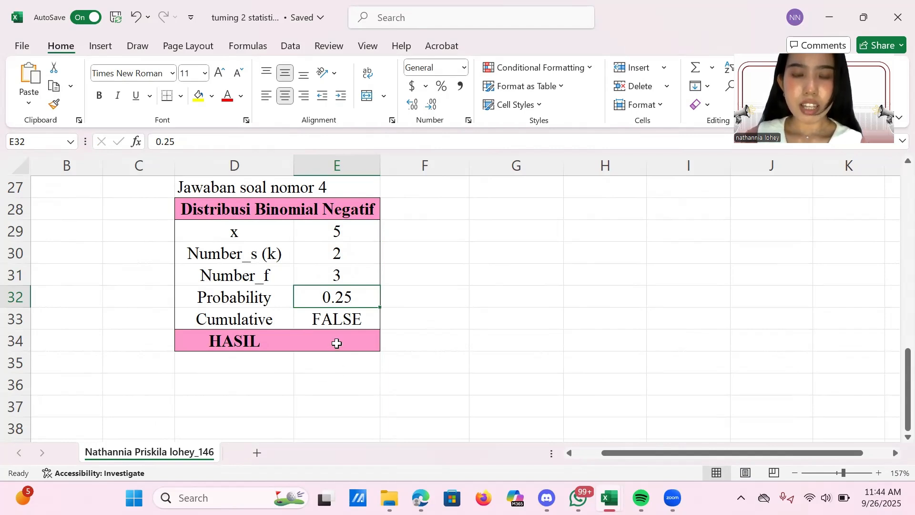
Compute the negative binomial probability in the HASIL cell E34 with =NEGBINOM.DIST(E31,E30,E32,E33).
click(337, 343)
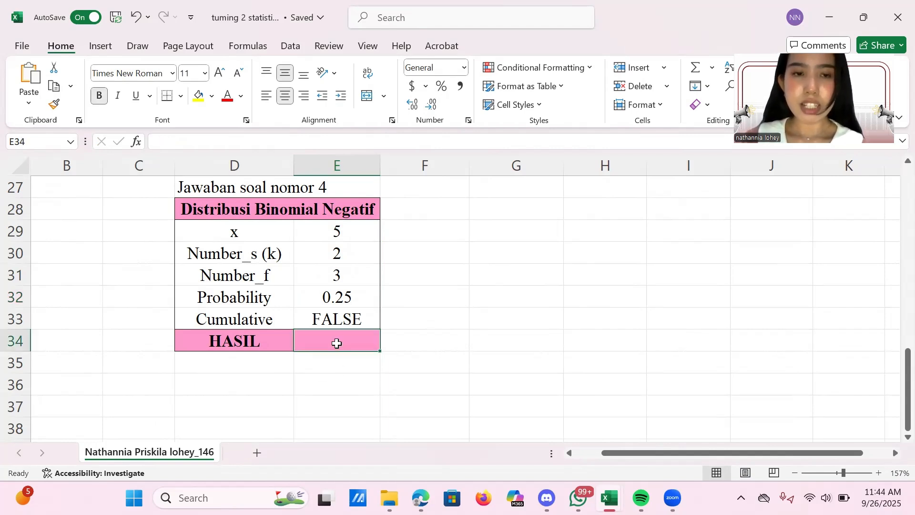
text(=)
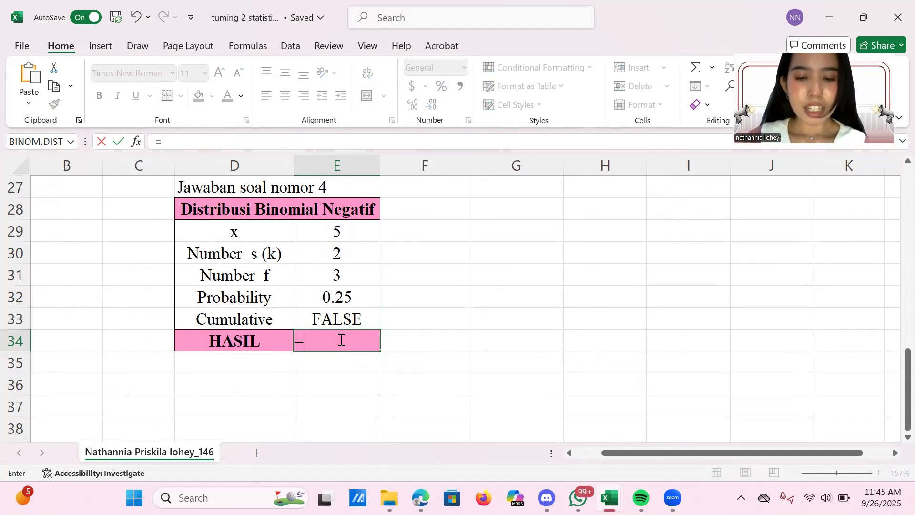
text(neg)
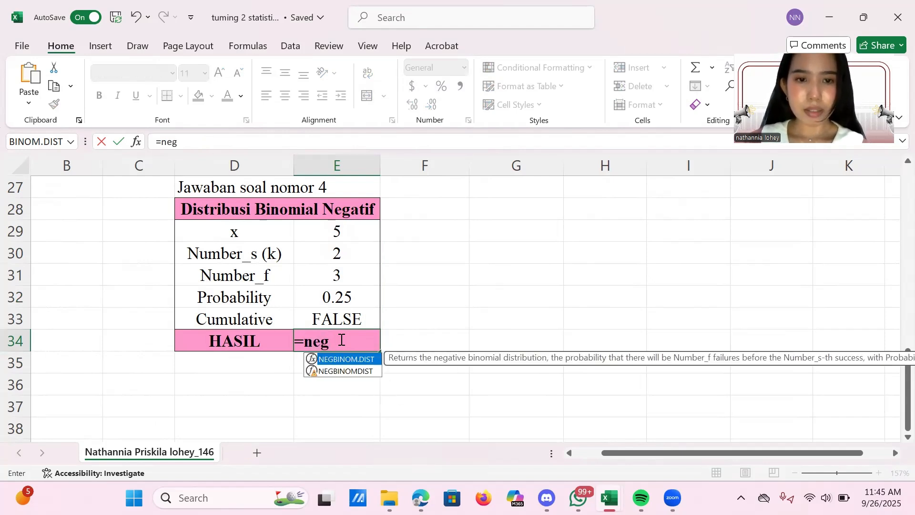
double_click(345, 363)
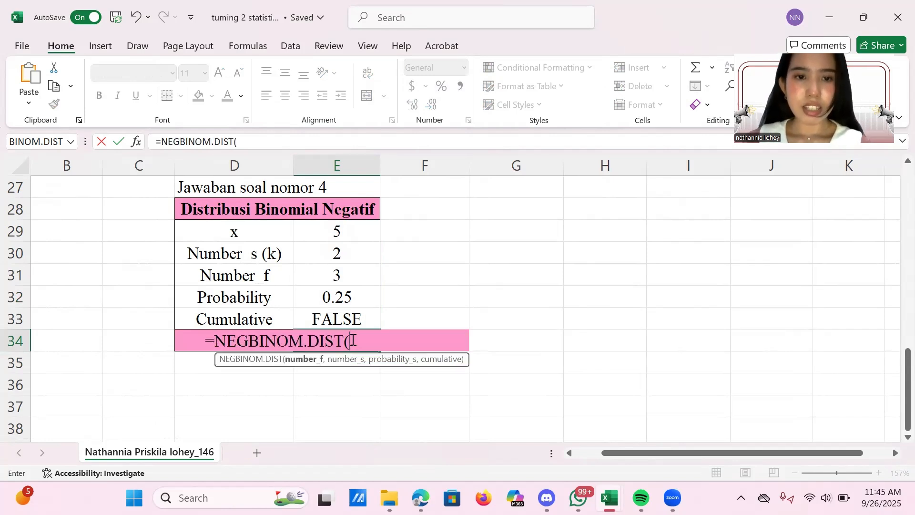
click(343, 277)
text(,)
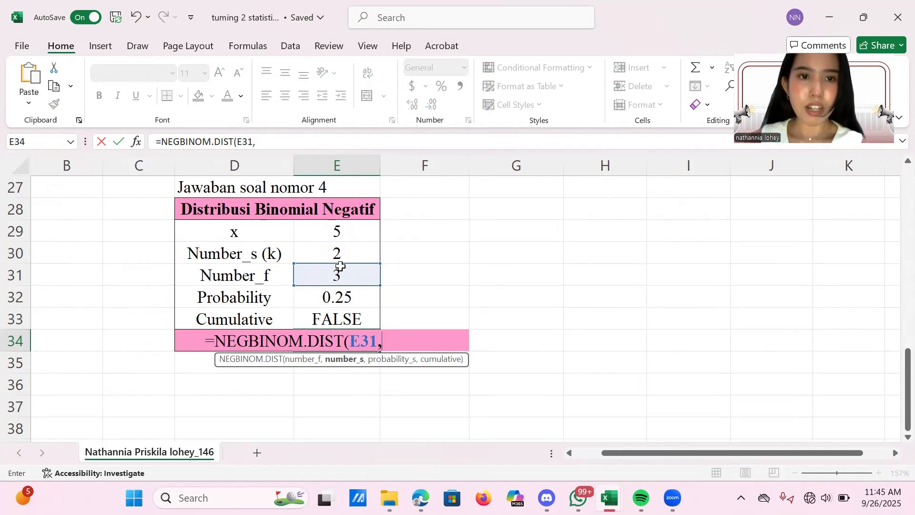
click(340, 255)
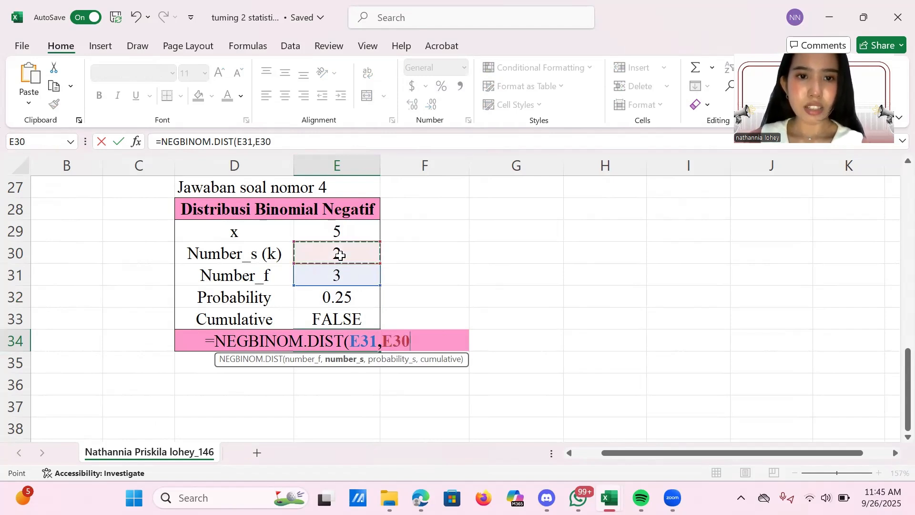
text(,)
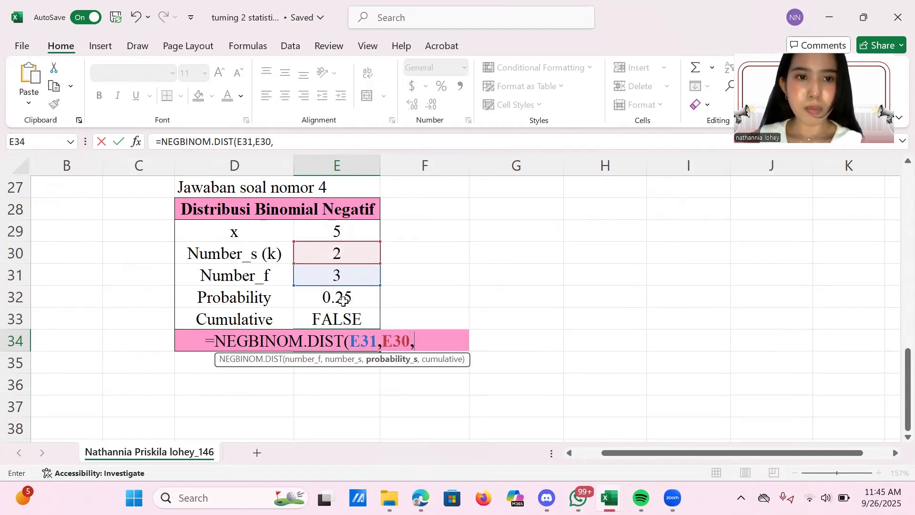
click(343, 300)
text(,)
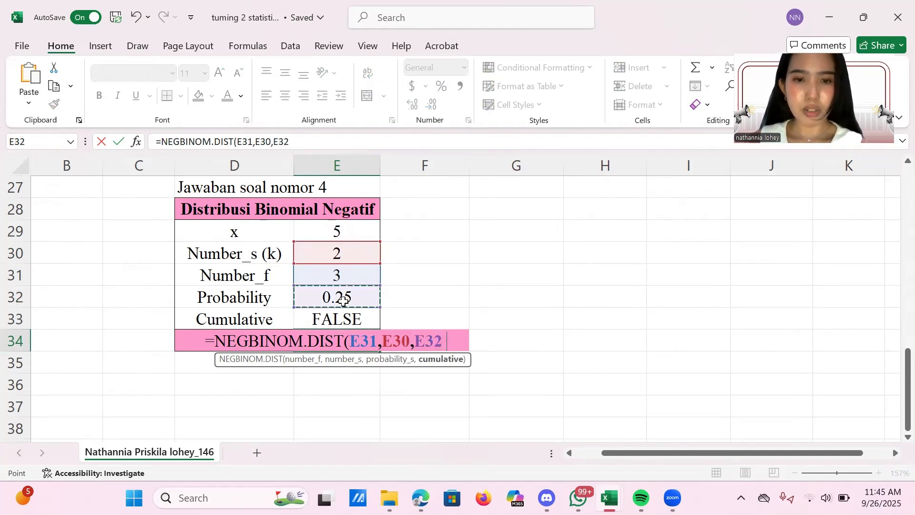
click(343, 315)
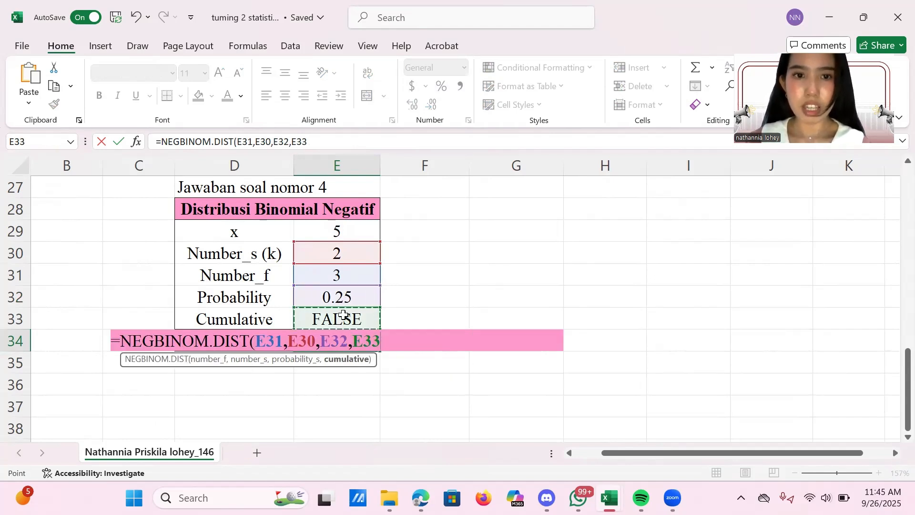
key(Return)
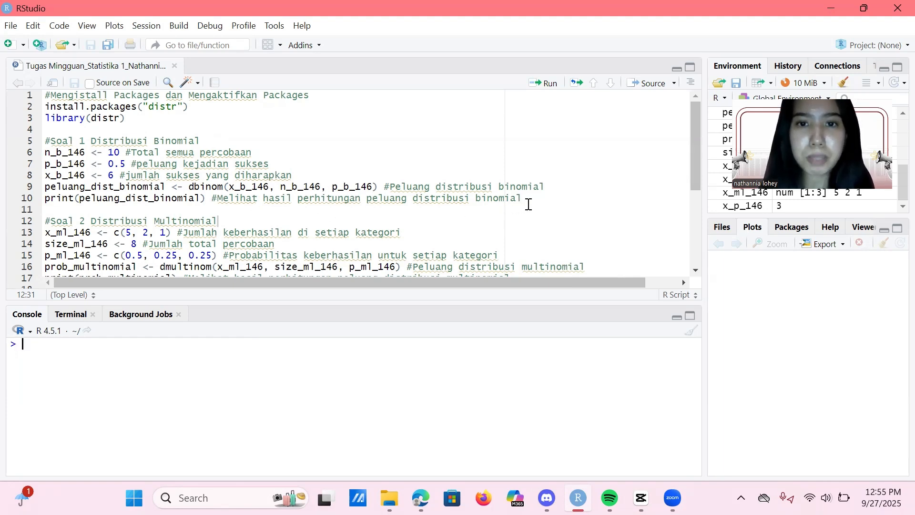
Run the Soal 1 Distribusi Binomial code block, lines 5 to 10 of the R script.
drag(531, 198, 45, 146)
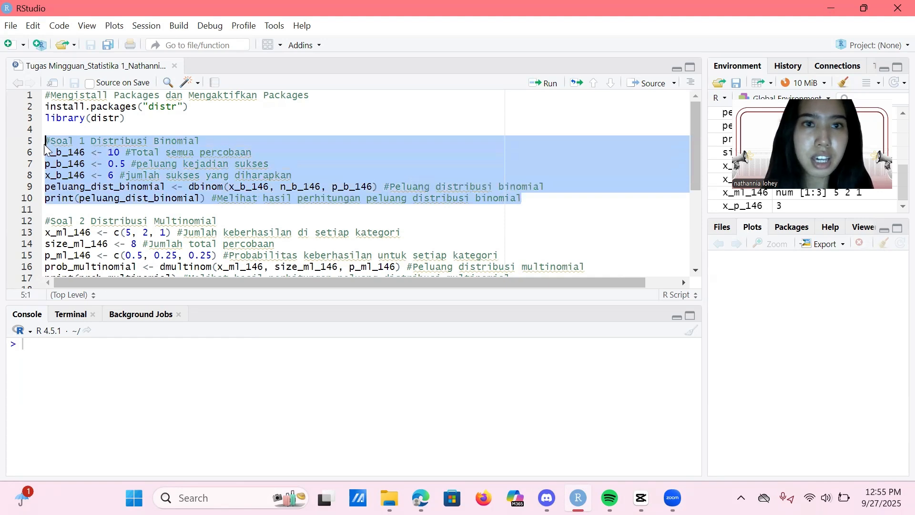
click(549, 84)
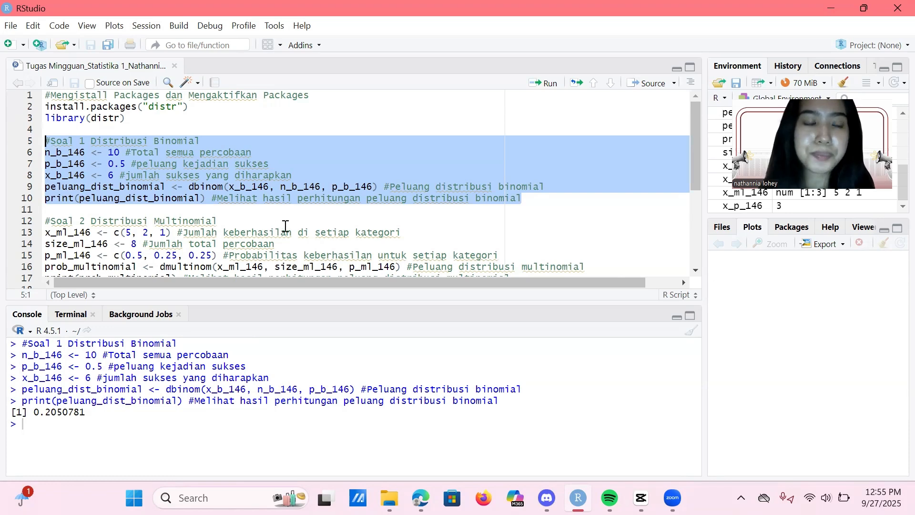
Run the Soal 2 Distribusi Multinomial code block, lines 12 to 17 of the R script.
scroll(286, 225, down, 3)
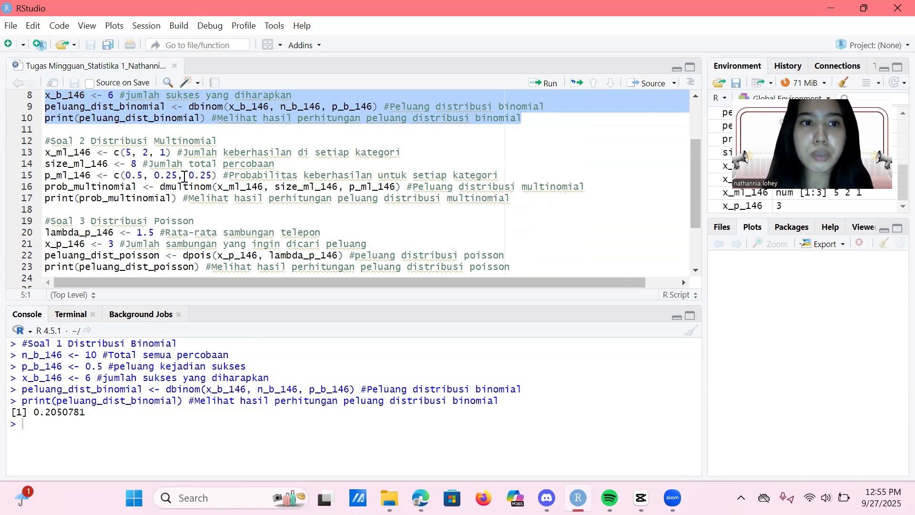
mouse_move(206, 190)
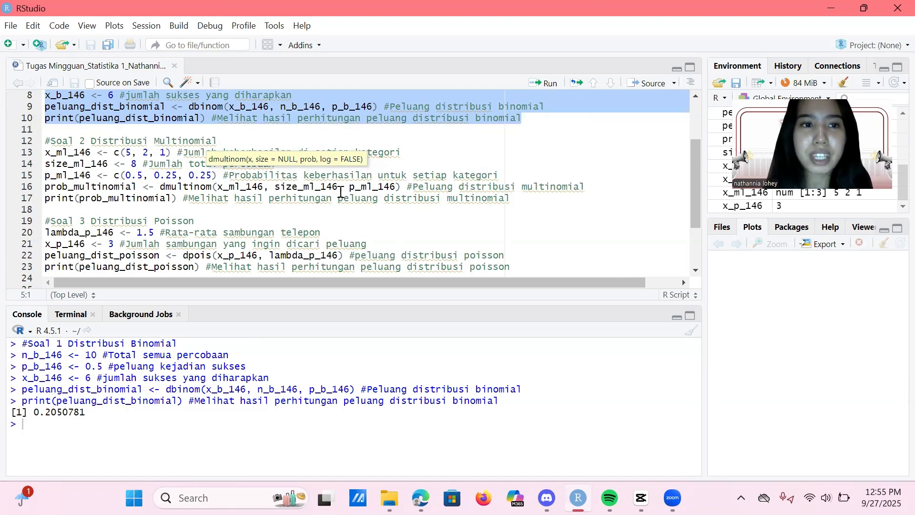
drag(524, 203, 36, 142)
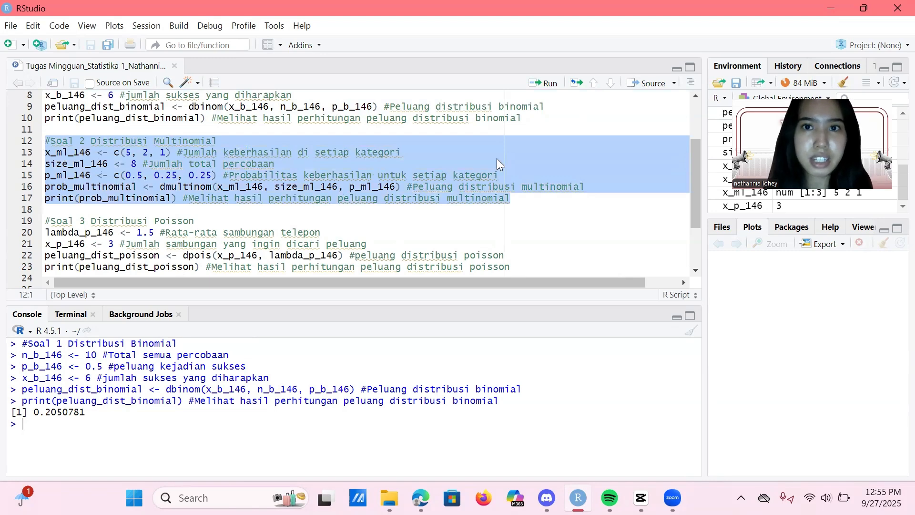
click(549, 83)
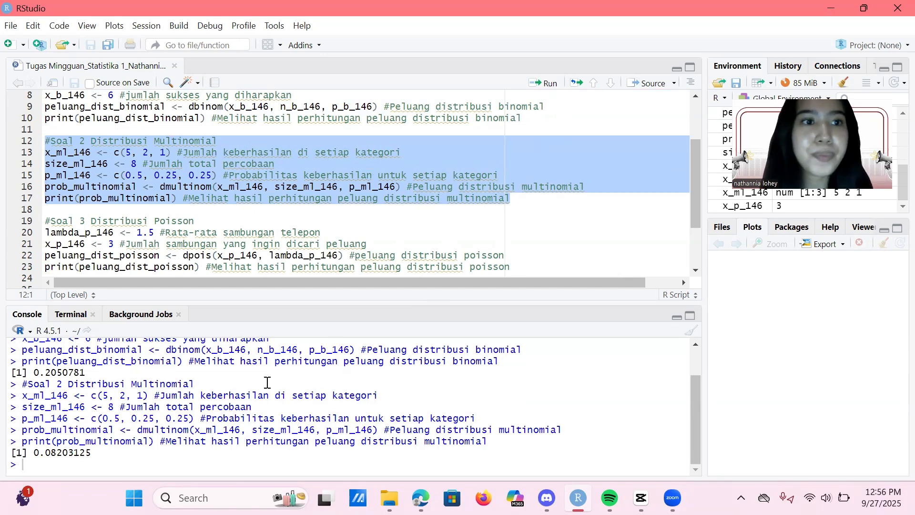
scroll(342, 224, down, 3)
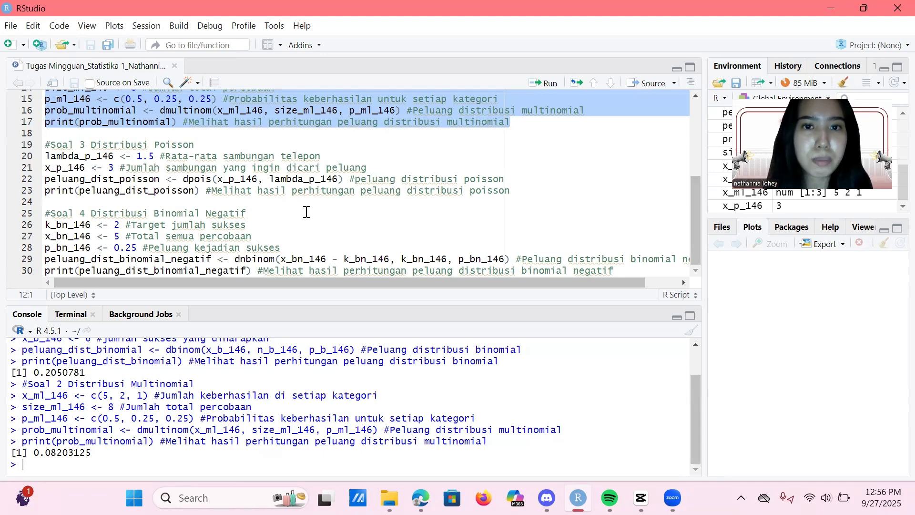
Run the Soal 3 Distribusi Poisson code block, lines 19 to 23 of the R script.
drag(517, 191, 45, 145)
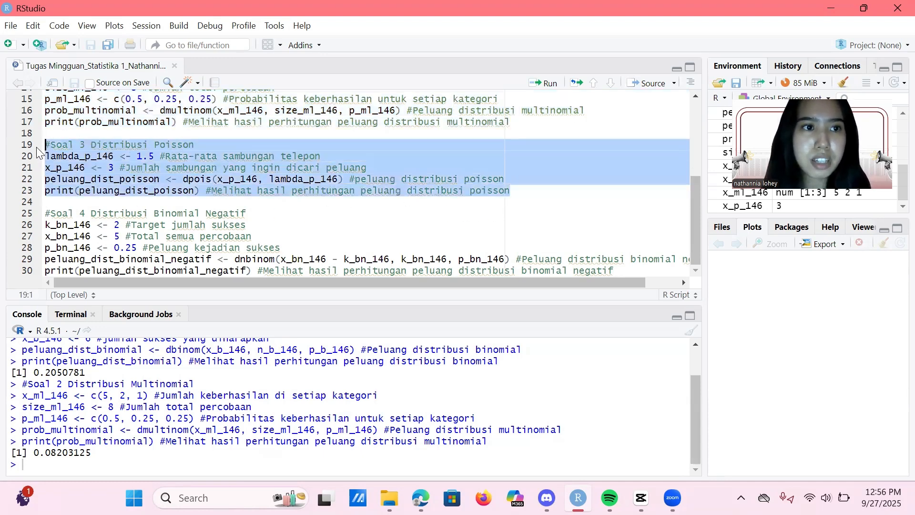
click(548, 83)
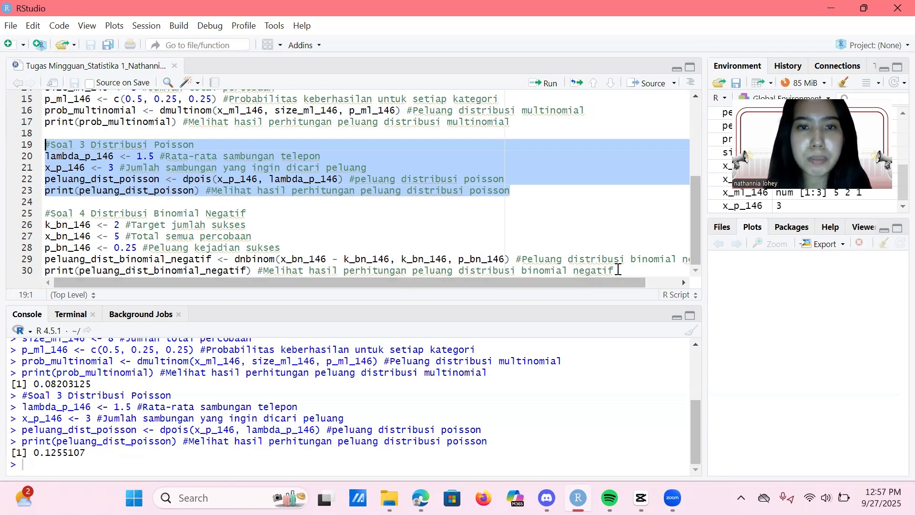
Run the Soal 4 Distribusi Binomial Negatif code block, lines 25 to 30 of the R script.
drag(618, 269, 18, 218)
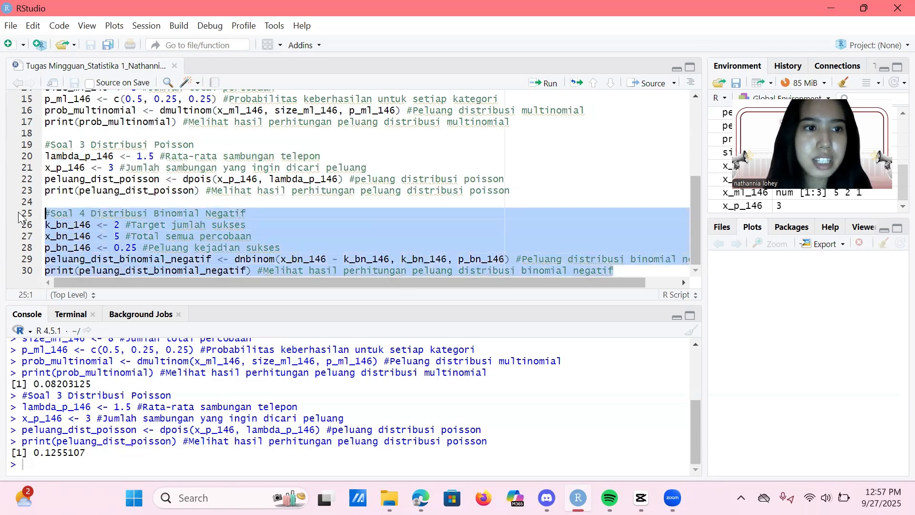
click(547, 84)
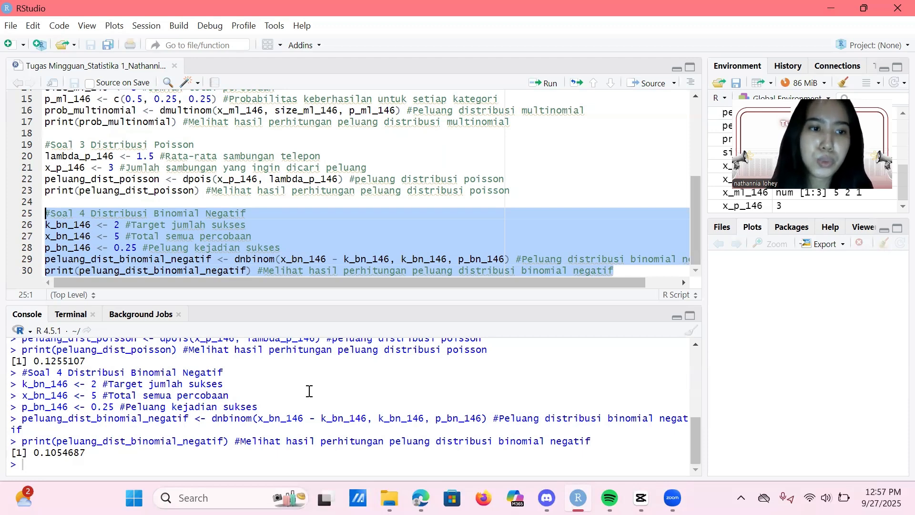
Review the console output for the binomial, multinomial, Poisson and negative binomial probability calculations.
scroll(263, 373, up, 8)
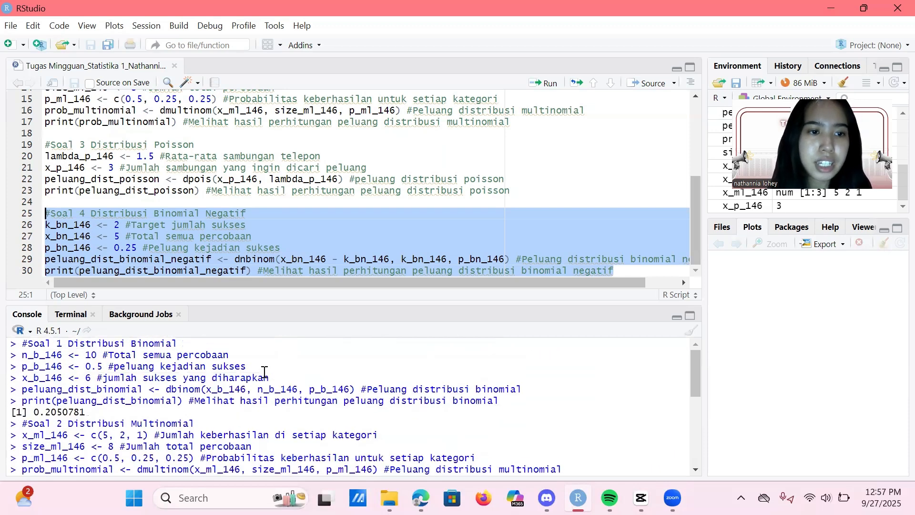
scroll(265, 372, down, 3)
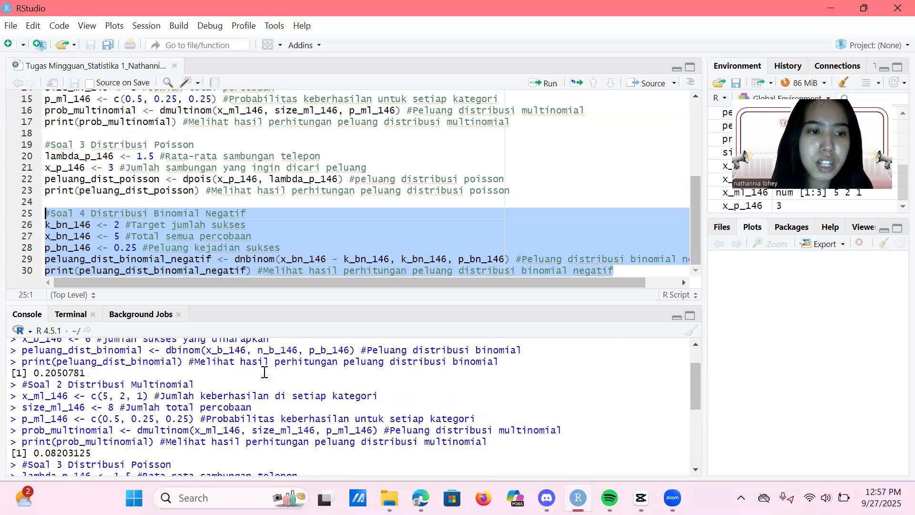
scroll(265, 371, down, 5)
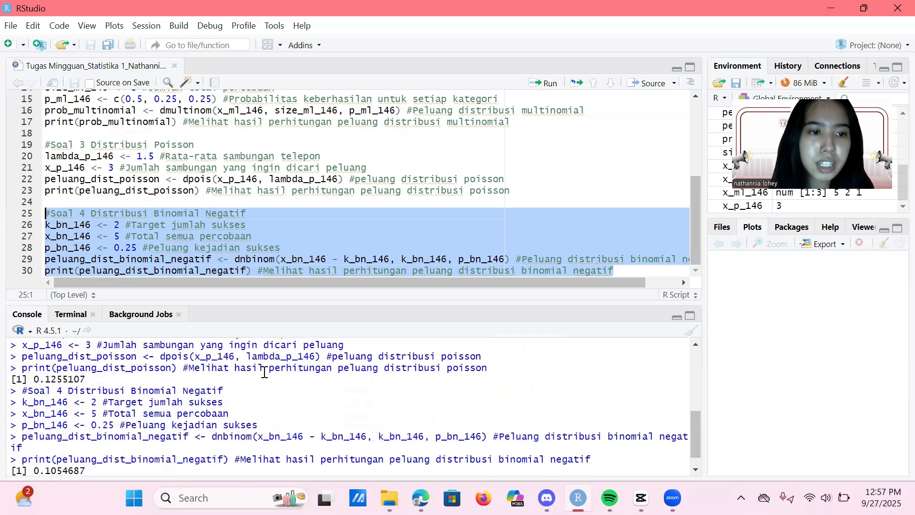
scroll(264, 371, down, 1)
scroll(265, 371, up, 2)
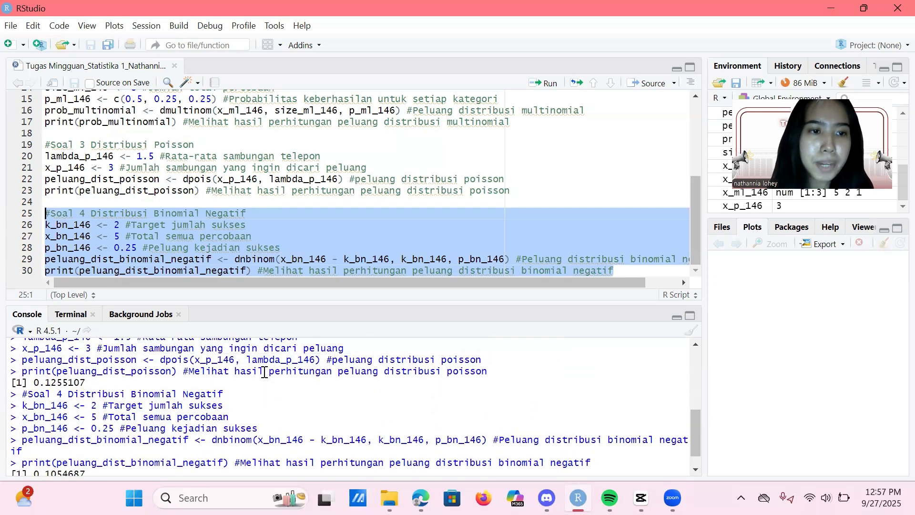
scroll(264, 372, up, 3)
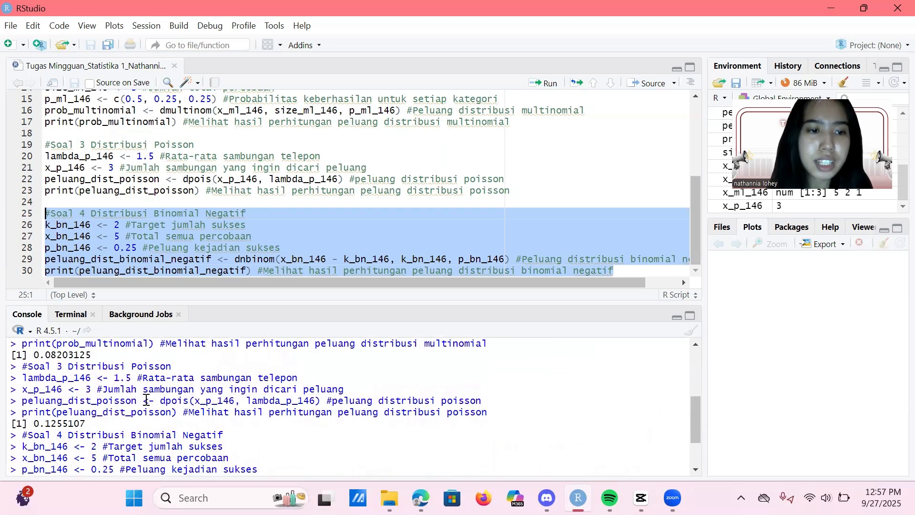
scroll(167, 425, up, 4)
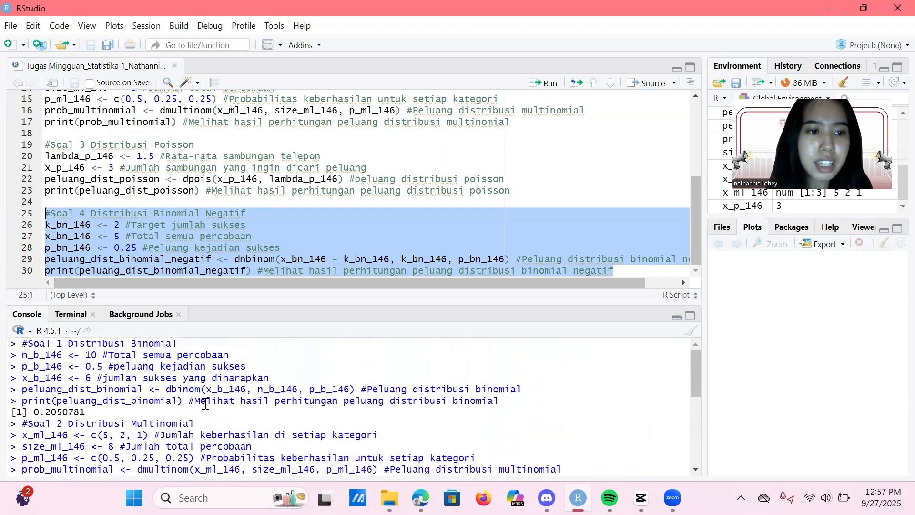
scroll(205, 404, down, 5)
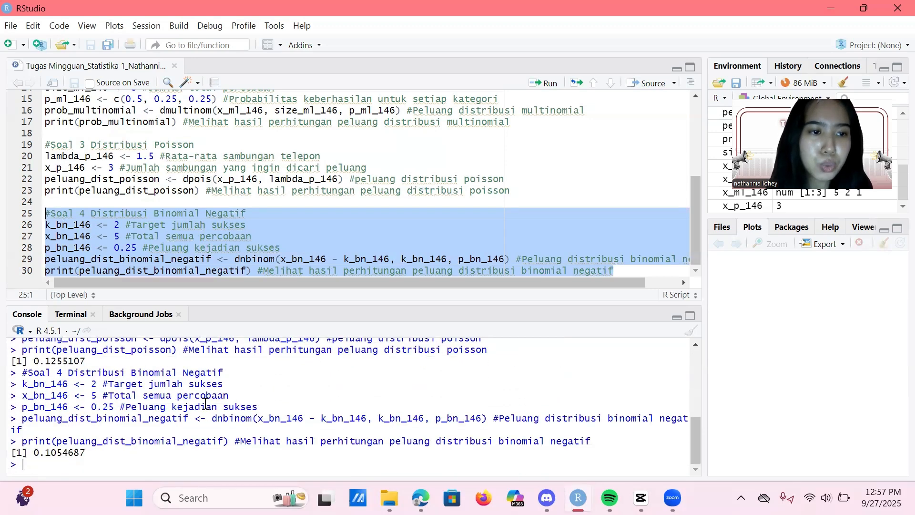
scroll(204, 404, up, 5)
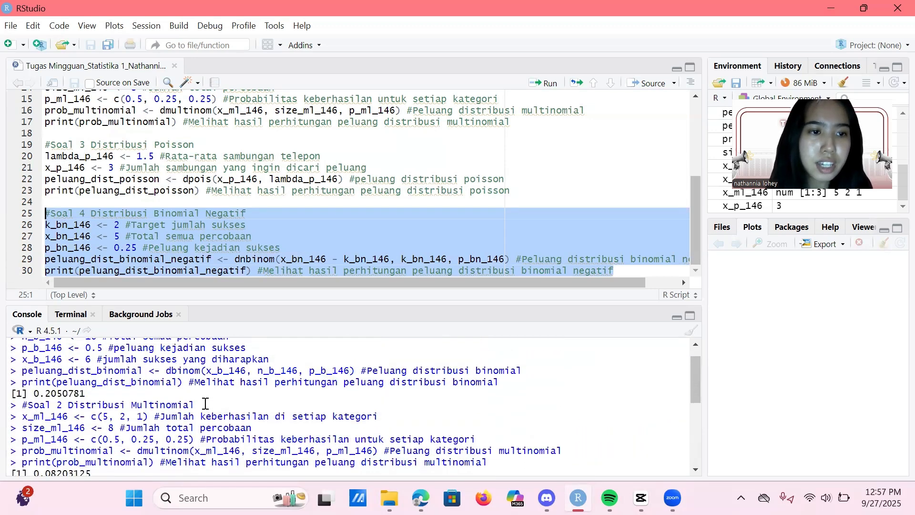
scroll(205, 404, down, 1)
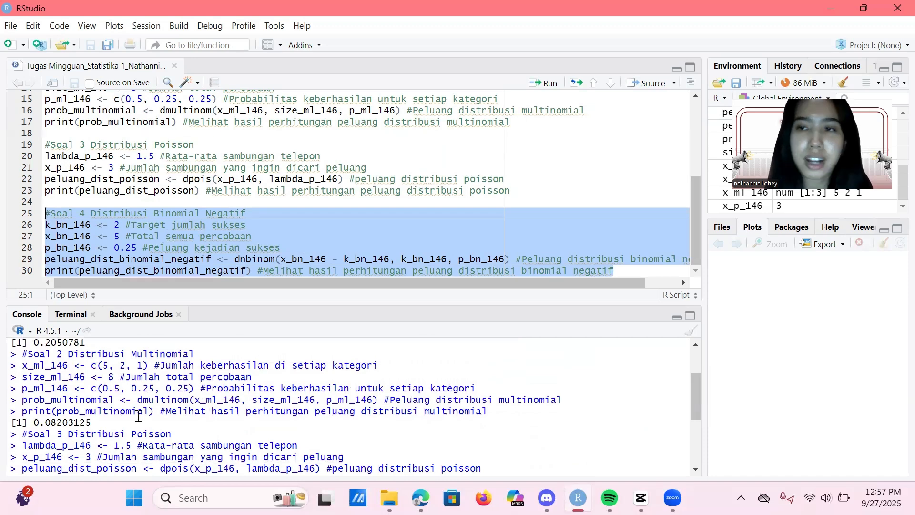